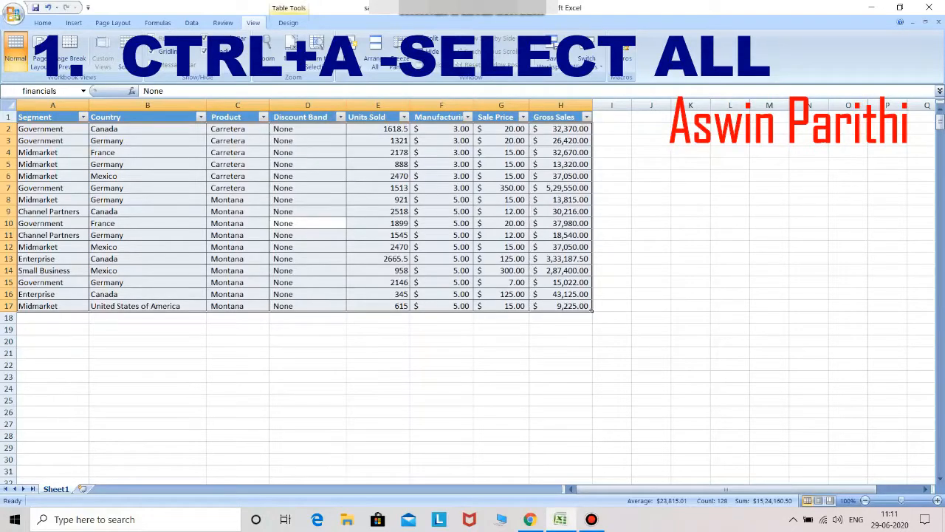
Step: Select every cell on the worksheet with Ctrl+A, then clear the selection
click(769, 329)
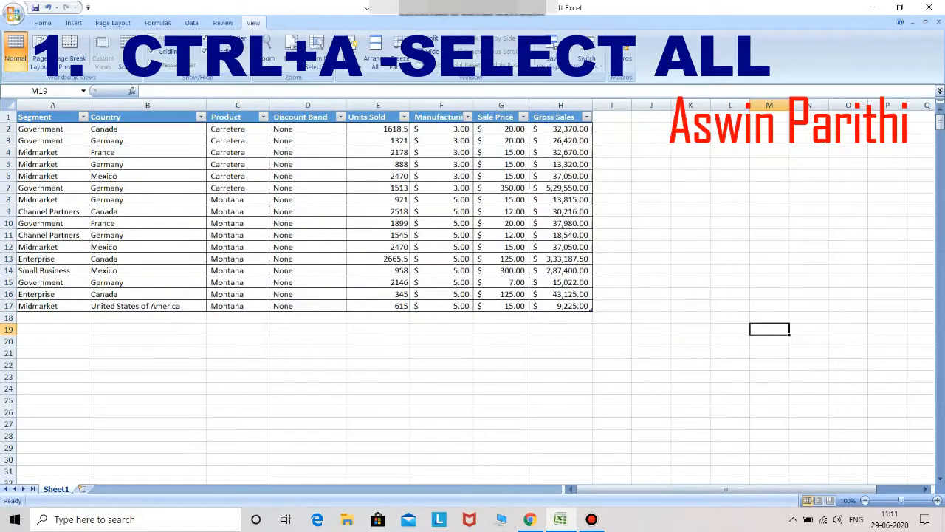
key(ctrl+a)
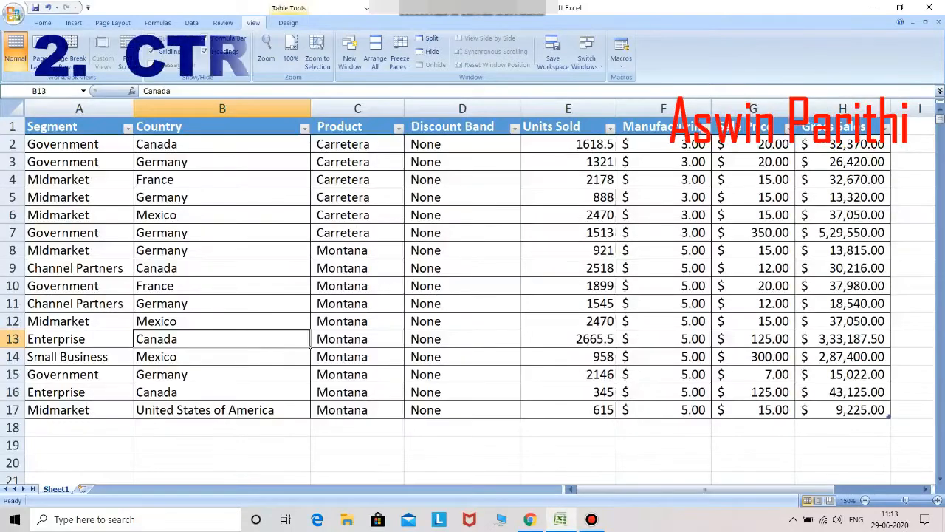
click(357, 478)
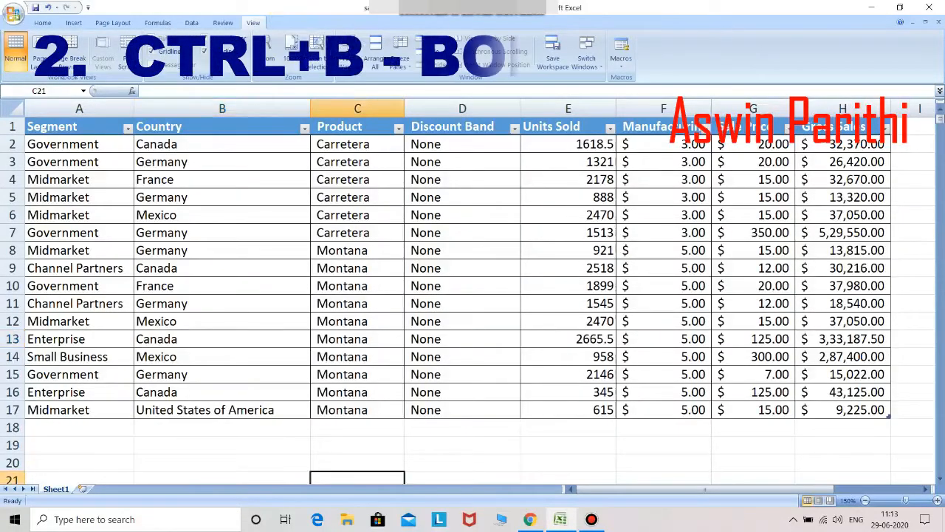
scroll(357, 479, right, 2)
drag(177, 478, 379, 478)
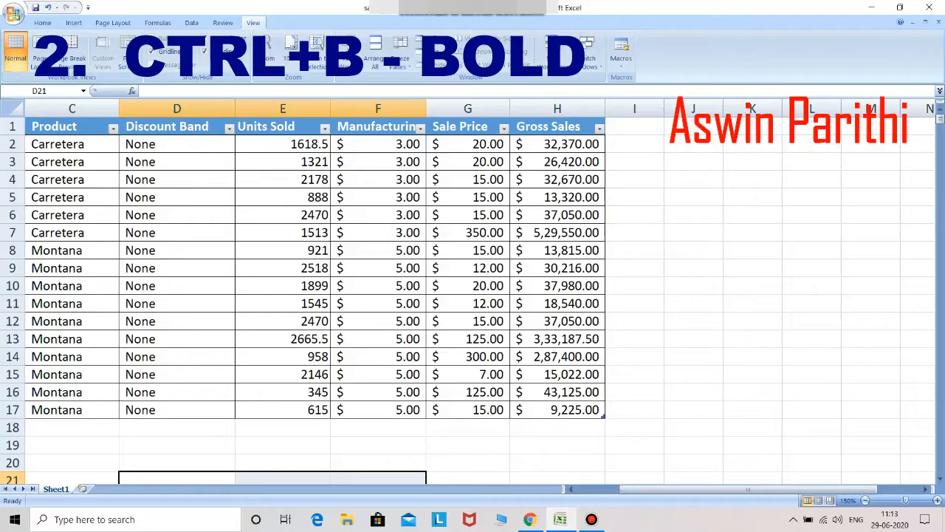
scroll(473, 295, left, 2)
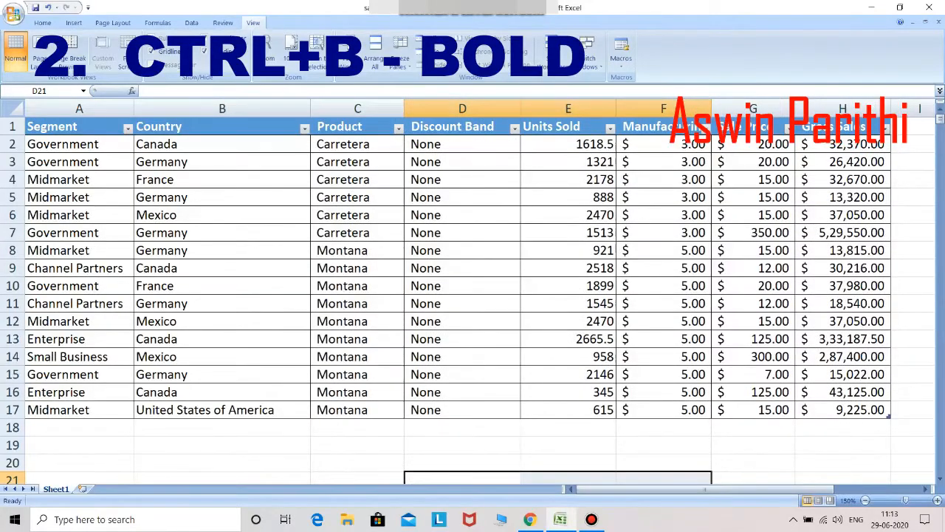
Step: Bold the table range A4:E8, rows 4 to 8
click(79, 179)
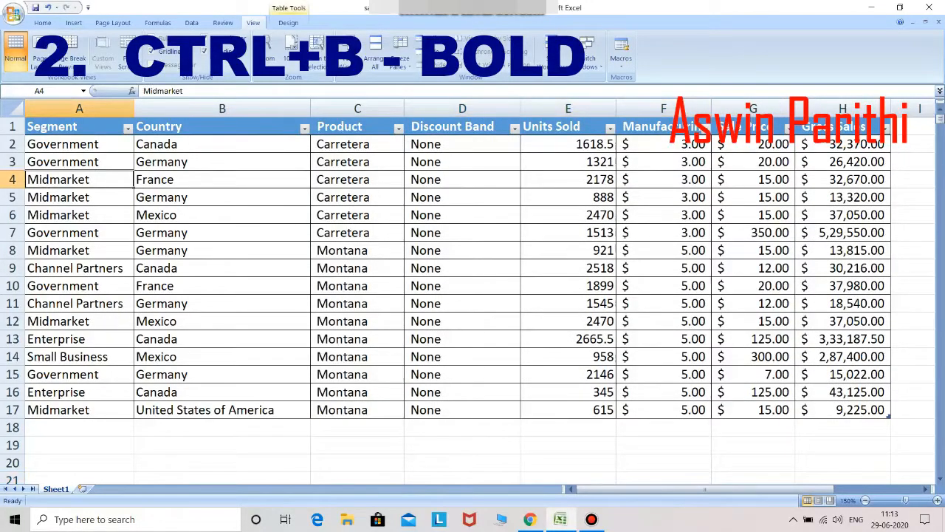
key(shift+Down)
key(shift+Down)
key(shift+Down)
key(shift+Down)
key(shift+Right)
key(shift+Right)
key(shift+Right)
key(shift+Right)
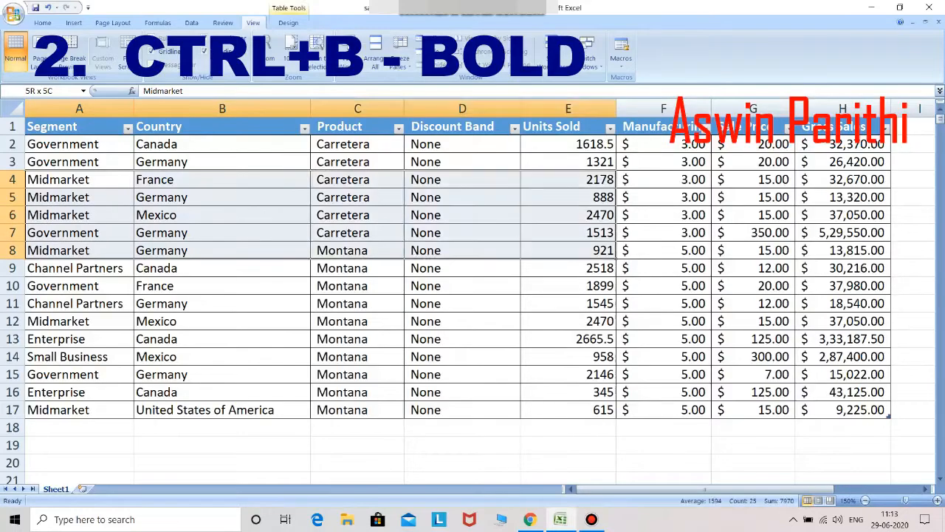
key(ctrl+b)
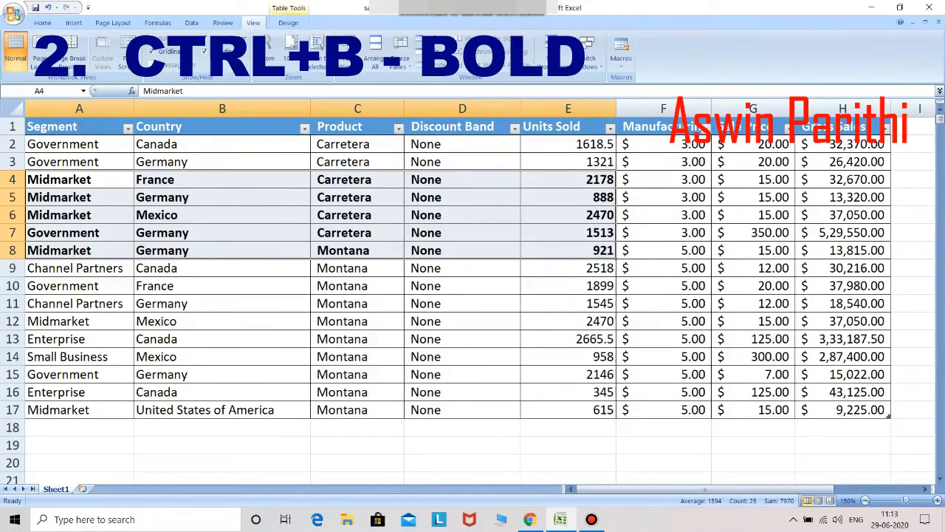
Step: In cell A11, bold only the word 'Partners' of Channel Partners
key(Down)
key(Down)
key(Down)
key(Down)
key(Down)
key(Down)
key(Down)
key(Down)
key(Down)
key(Down)
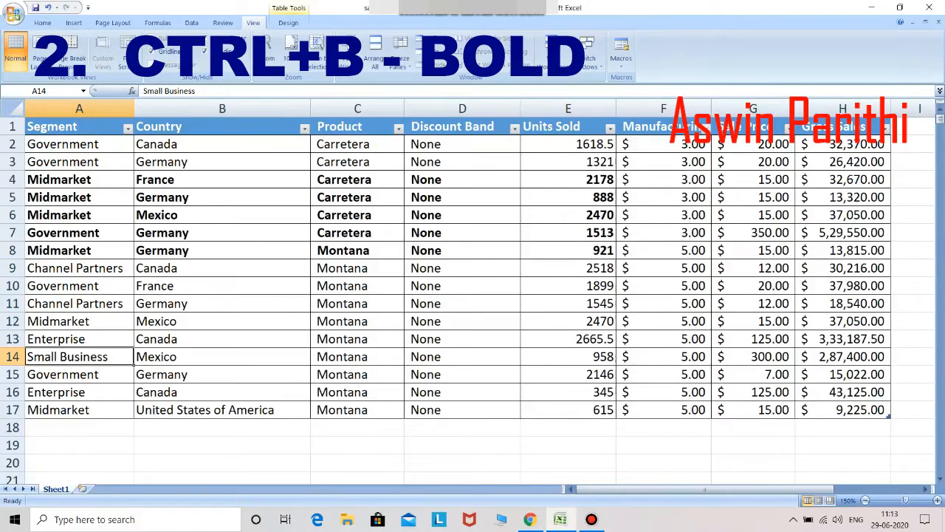
key(Up)
key(Up)
key(Up)
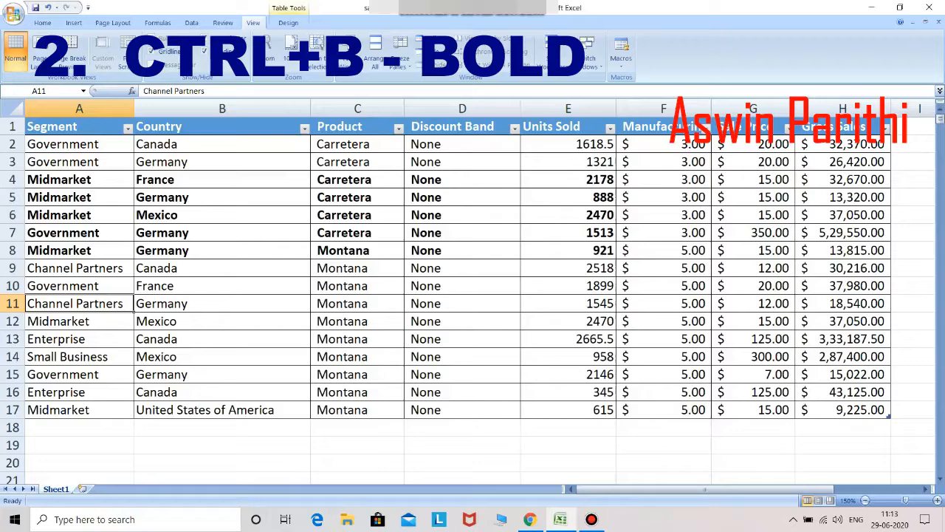
key(F2)
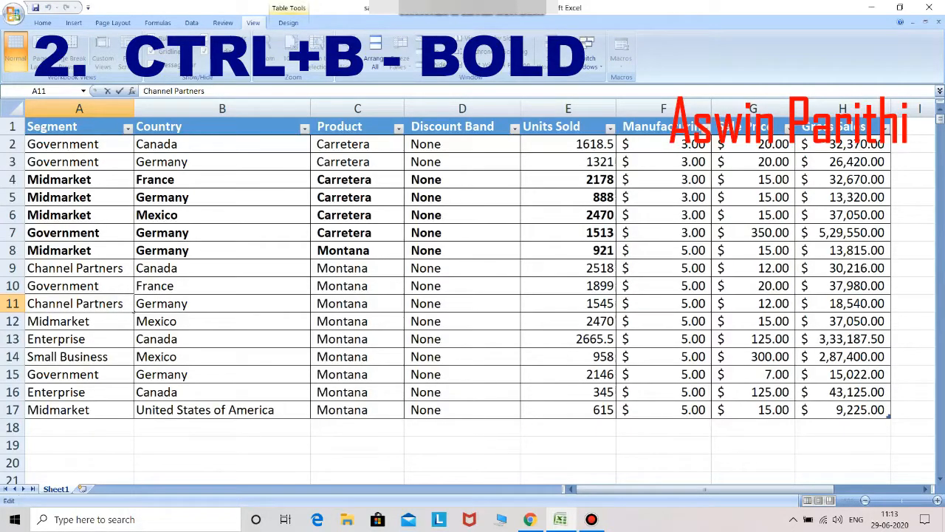
key(shift+Right)
key(shift+Right)
key(shift+Right)
key(shift+Right)
key(shift+Right)
key(shift+Right)
key(shift+Right)
key(shift+Right)
key(ctrl+b)
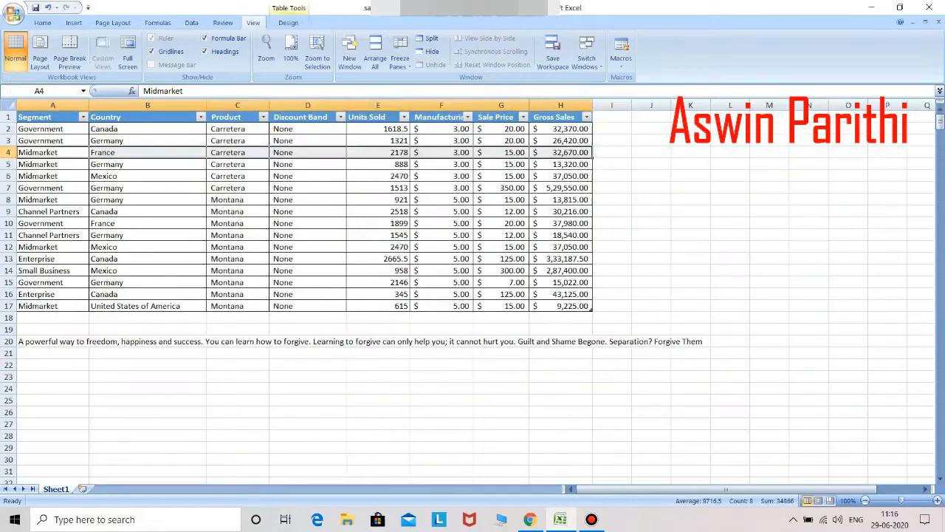
Step: Copy the range A5:F8 with Ctrl+C and look for an empty spot to paste it
click(148, 365)
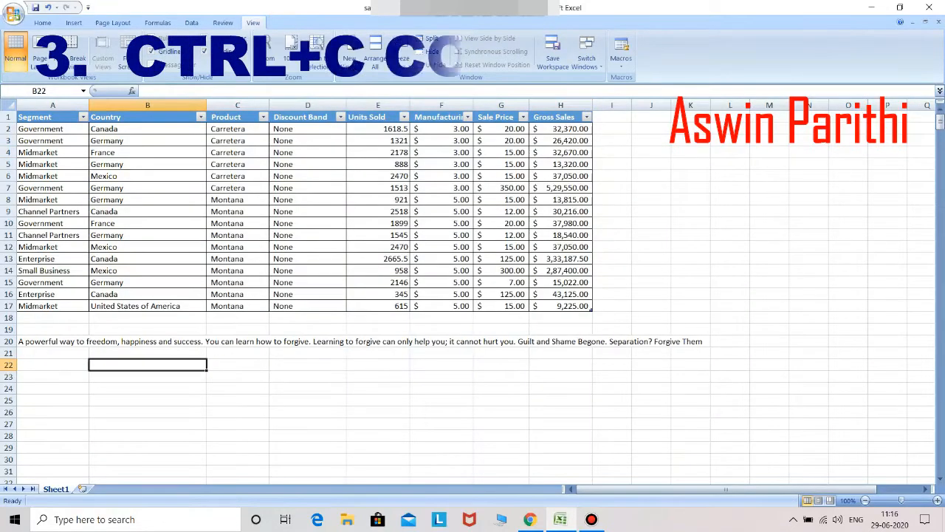
click(52, 164)
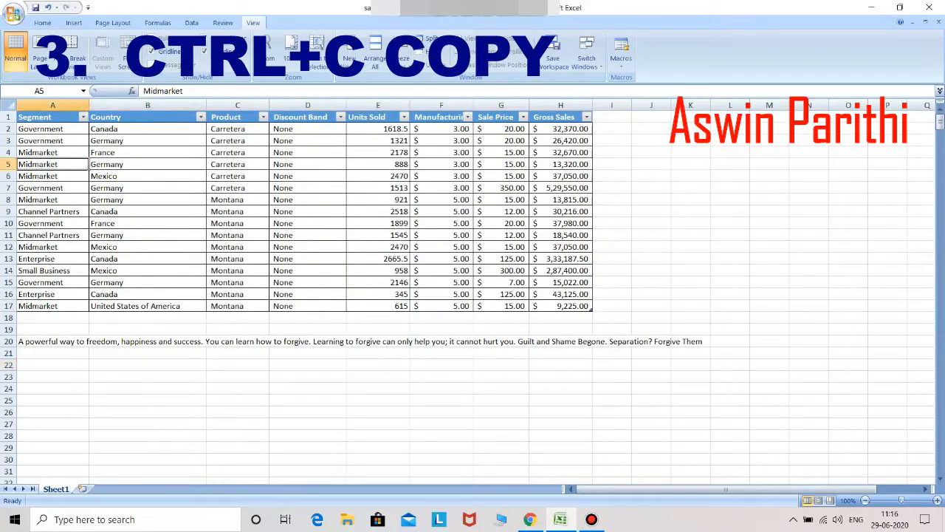
key(shift+Down)
key(shift+Down)
key(shift+Down)
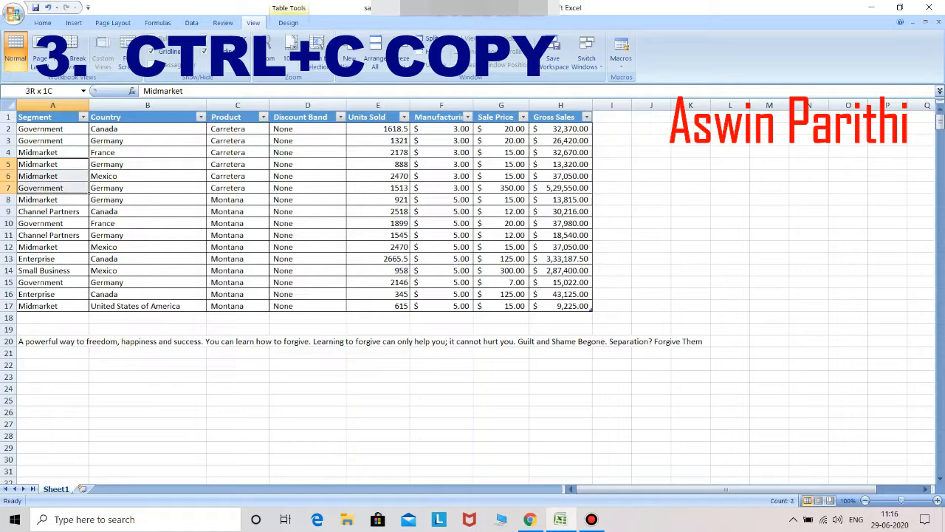
key(shift+Right)
key(shift+Right)
key(shift+Right)
key(shift+Right)
key(shift+Right)
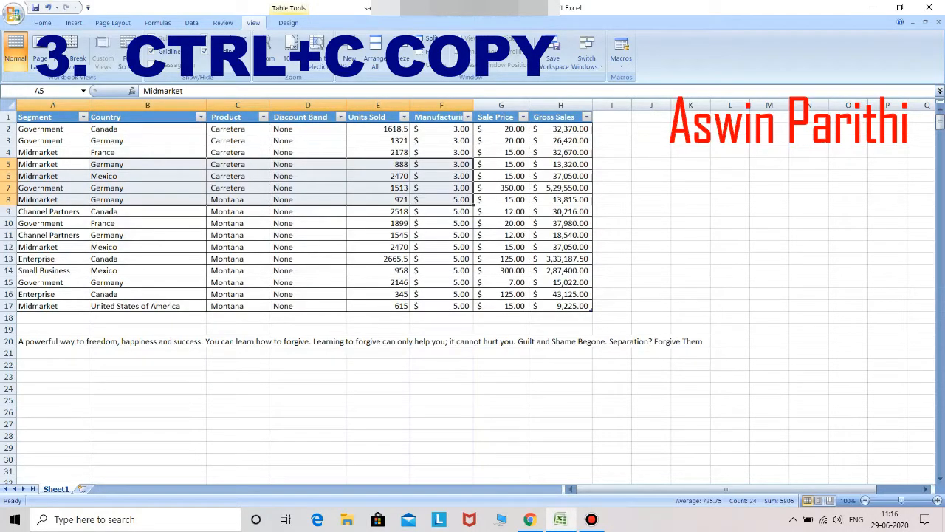
key(ctrl+c)
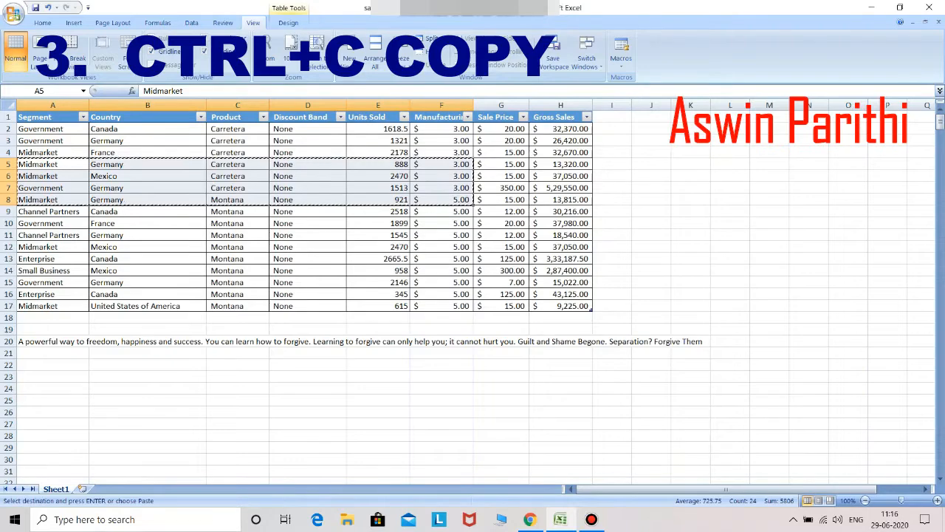
click(148, 365)
click(148, 318)
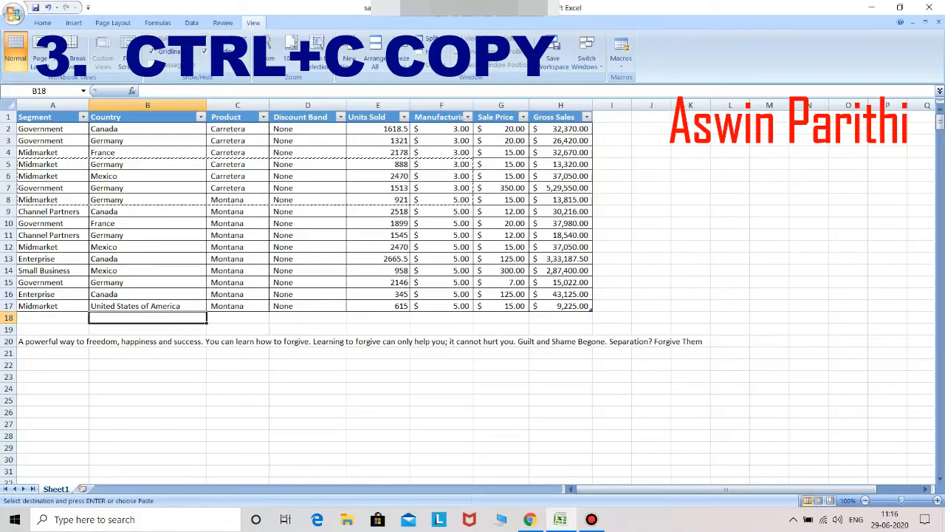
click(237, 365)
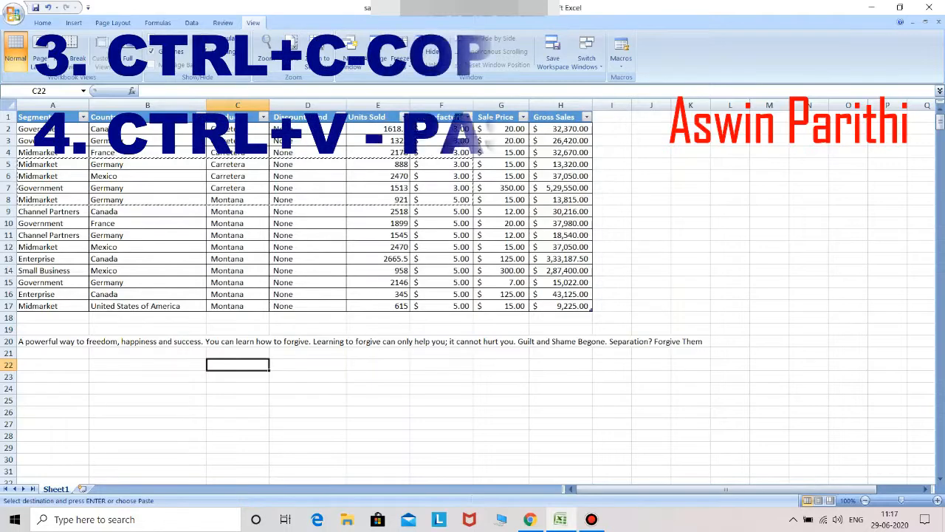
Step: Paste the copied rows into J5:O8 and open the A20 sentence for editing
click(651, 164)
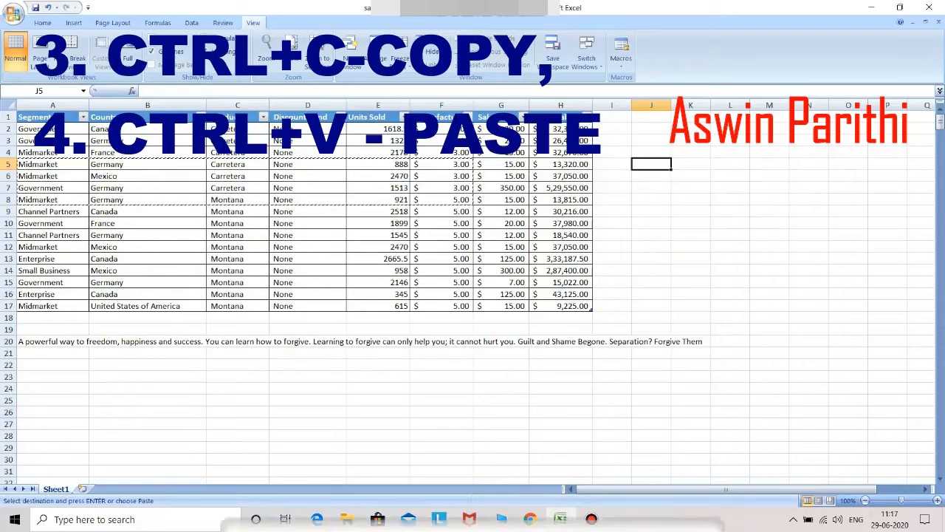
key(ctrl+v)
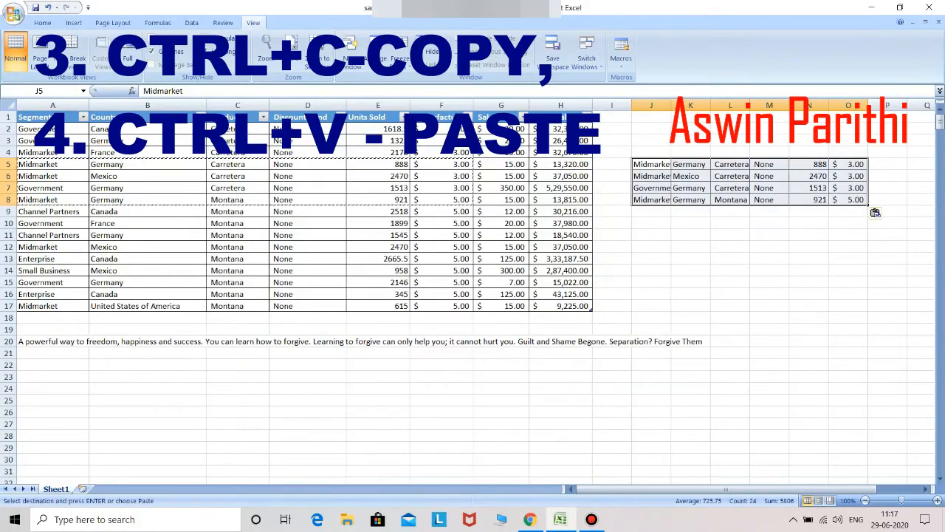
click(39, 341)
double_click(38, 341)
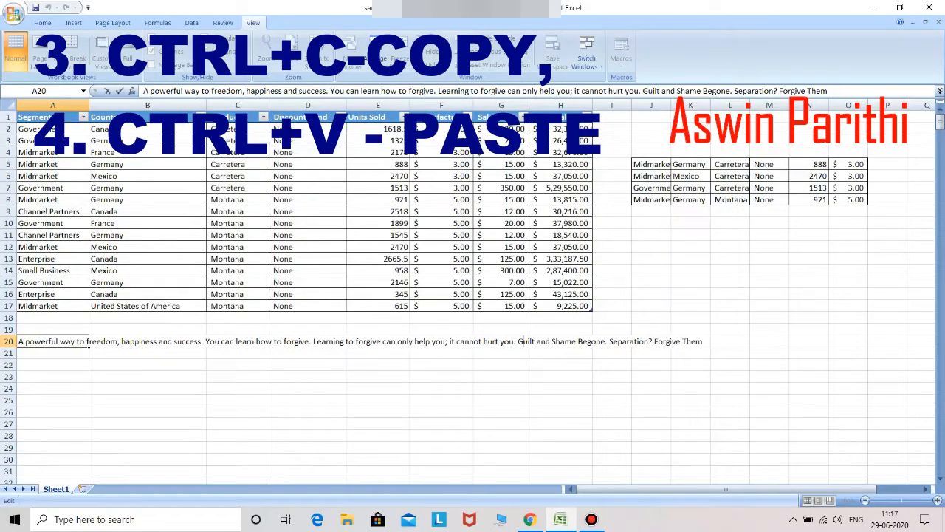
Step: Copy the phrase 'Guilt and Shame Begone. Separation? Forgive Them' from A20 into A25
drag(518, 341, 703, 341)
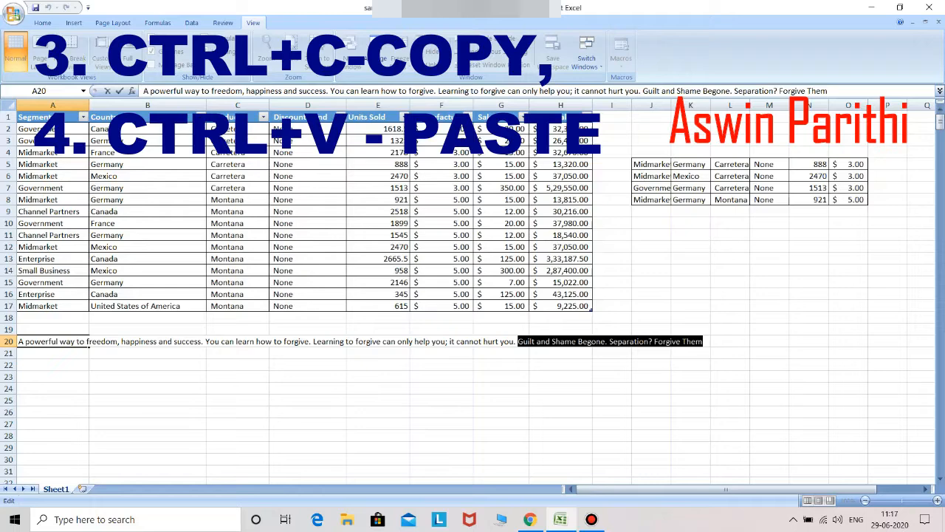
click(612, 399)
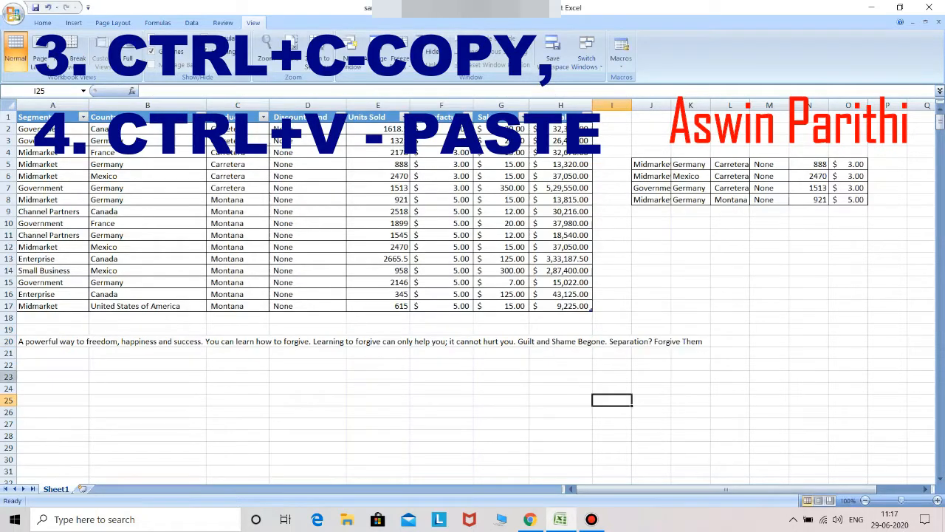
click(53, 400)
double_click(53, 399)
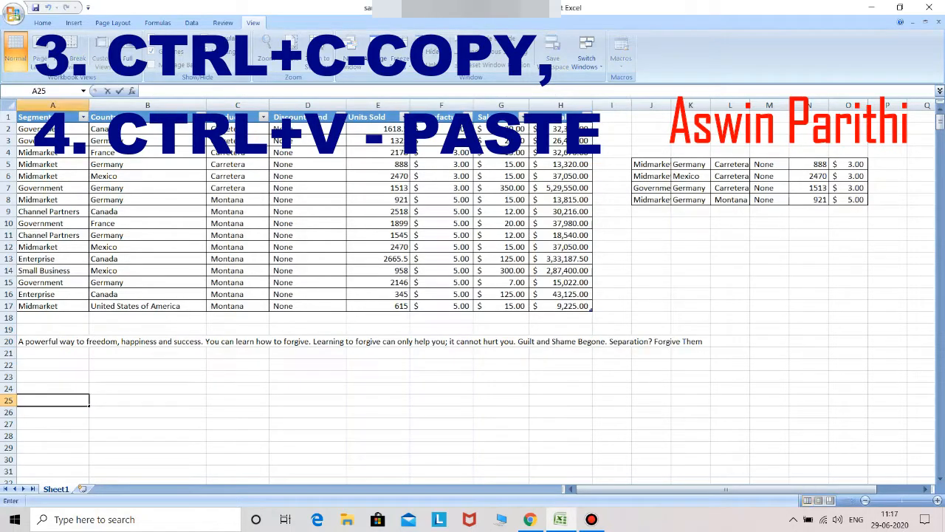
click(147, 424)
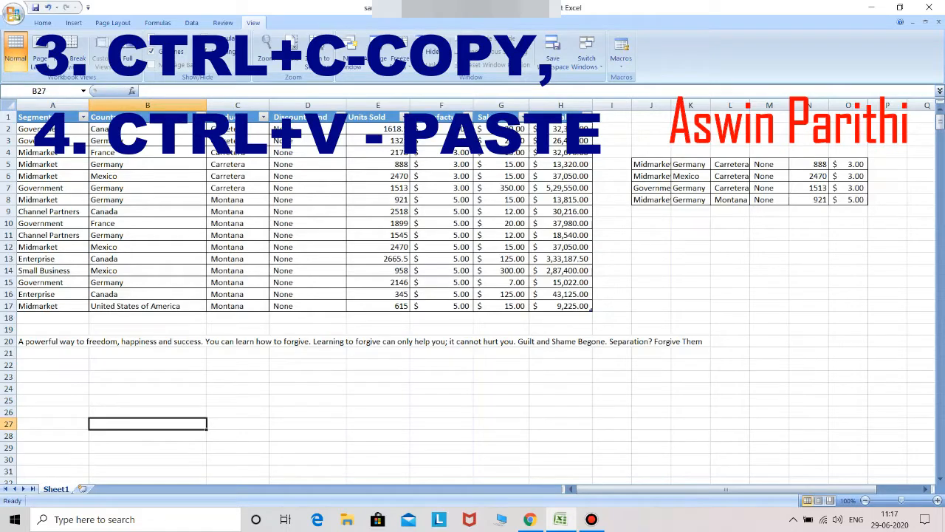
click(54, 399)
key(ctrl+v)
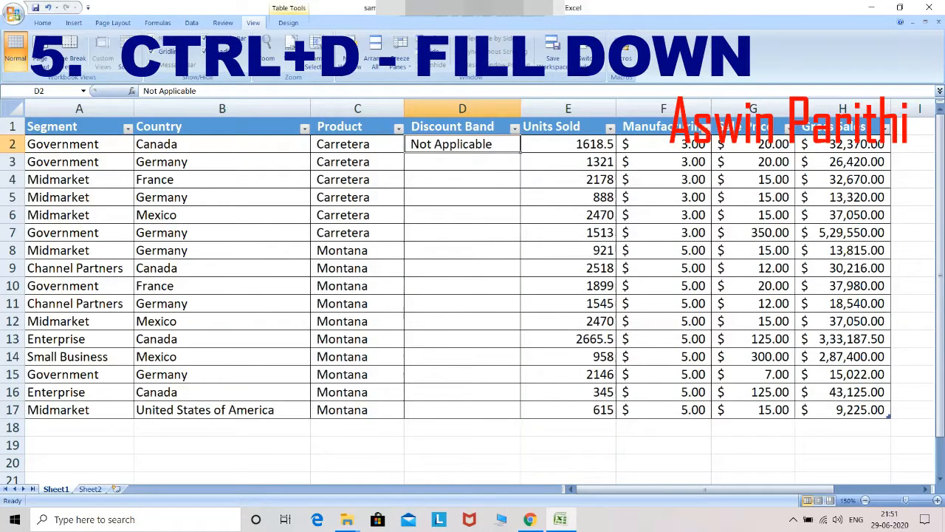
Step: Bold 'Not Applicable' in D2 and fill it down through D17 with Ctrl+D
click(462, 304)
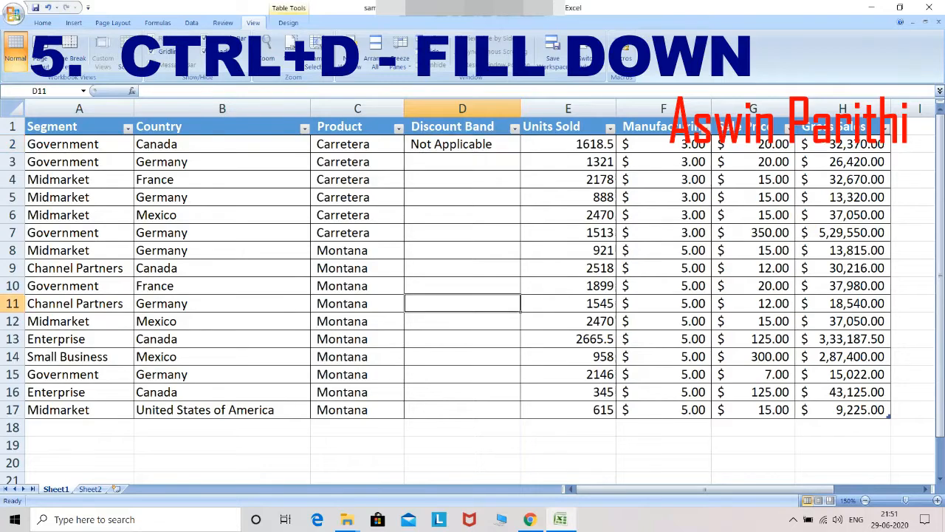
click(462, 144)
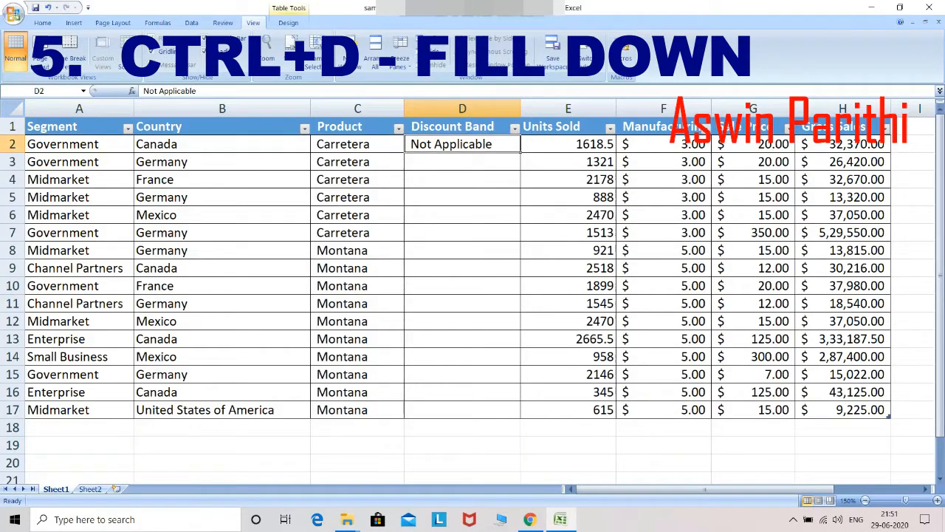
key(ctrl+b)
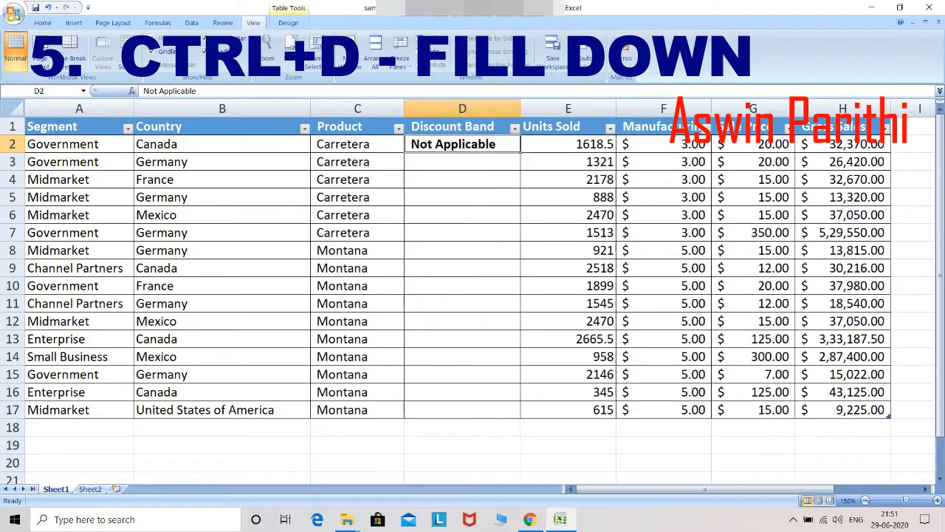
key(shift+Down)
key(shift+Down)
key(shift+Down)
key(shift+Down)
key(shift+Down)
key(shift+Down)
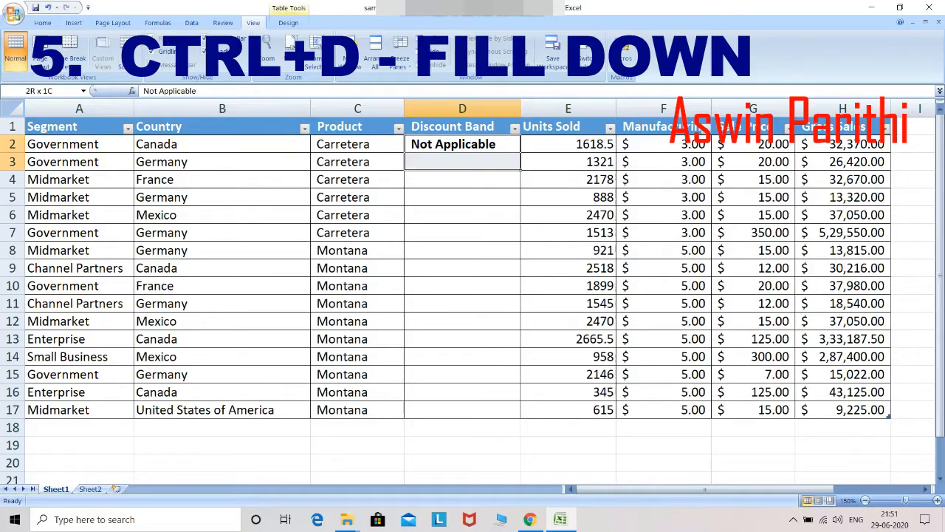
key(shift+Down)
key(shift+Down)
key(shift+Down)
key(shift+Down)
key(shift+Down)
key(shift+Down)
key(shift+Down)
key(shift+Down)
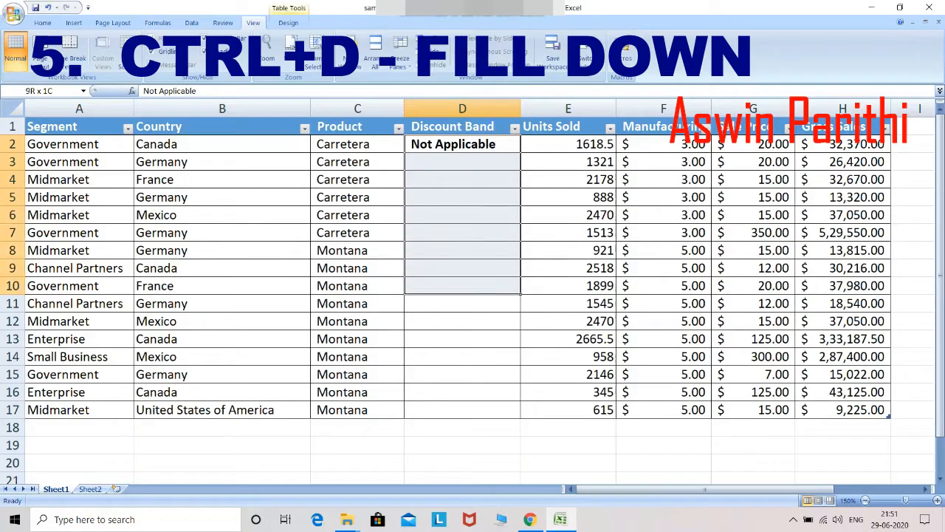
key(shift+Down)
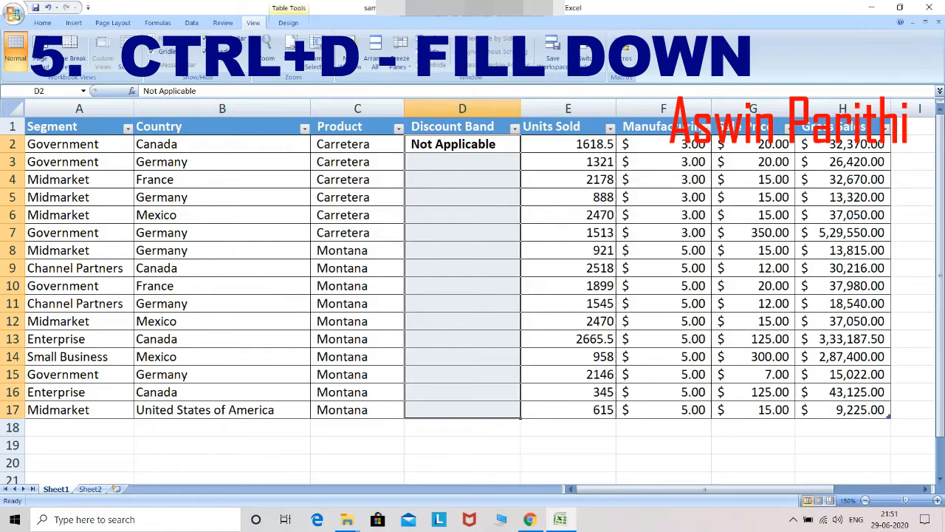
key(ctrl+d)
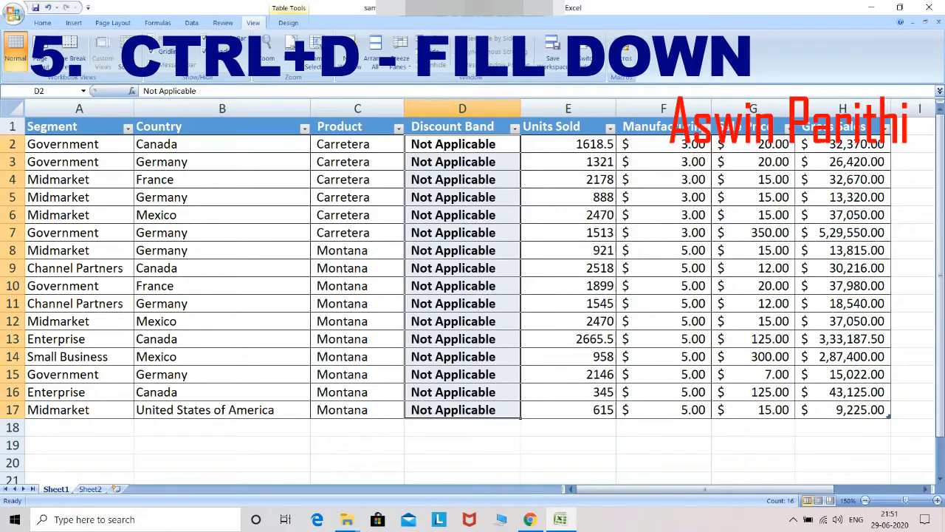
Step: Copy D15:D17 into K15:K17 as a test, then undo the paste
key(Down)
key(Down)
key(Down)
key(Down)
key(Down)
key(Down)
key(Down)
key(Down)
key(Down)
key(Down)
key(Down)
key(Down)
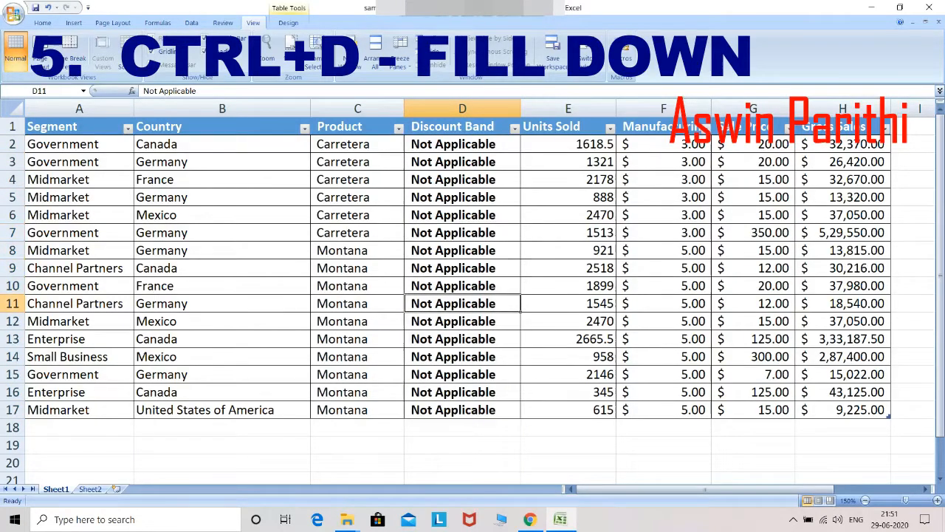
key(Down)
key(Down)
key(Down)
key(Down)
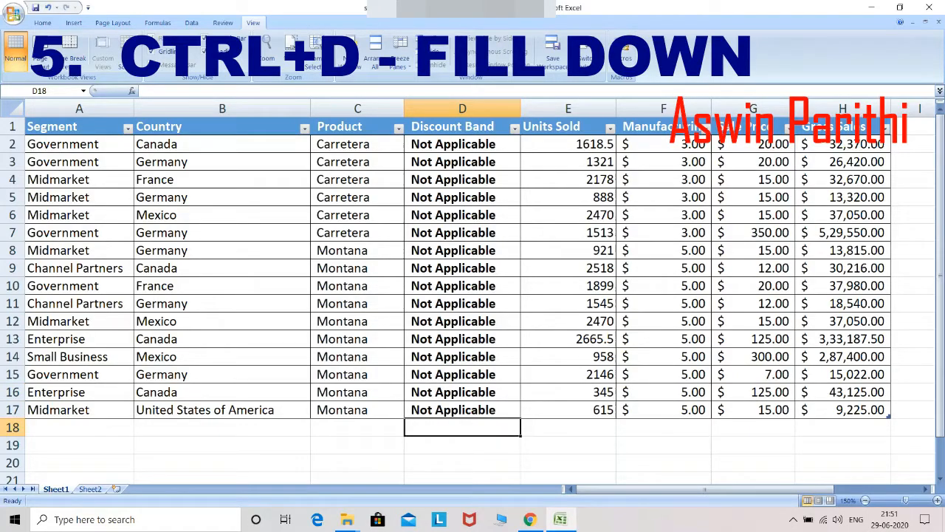
key(Up)
key(Up)
key(Up)
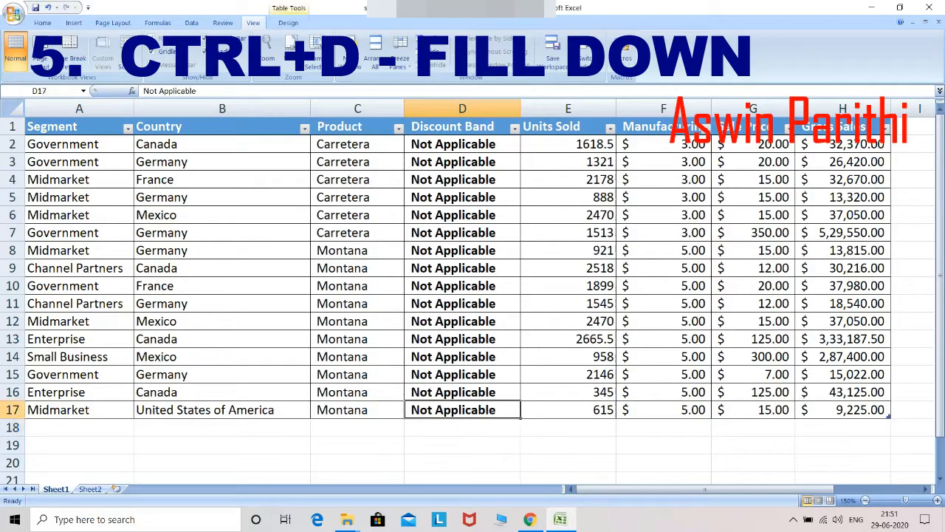
key(shift+Down)
key(shift+Down)
key(ctrl+c)
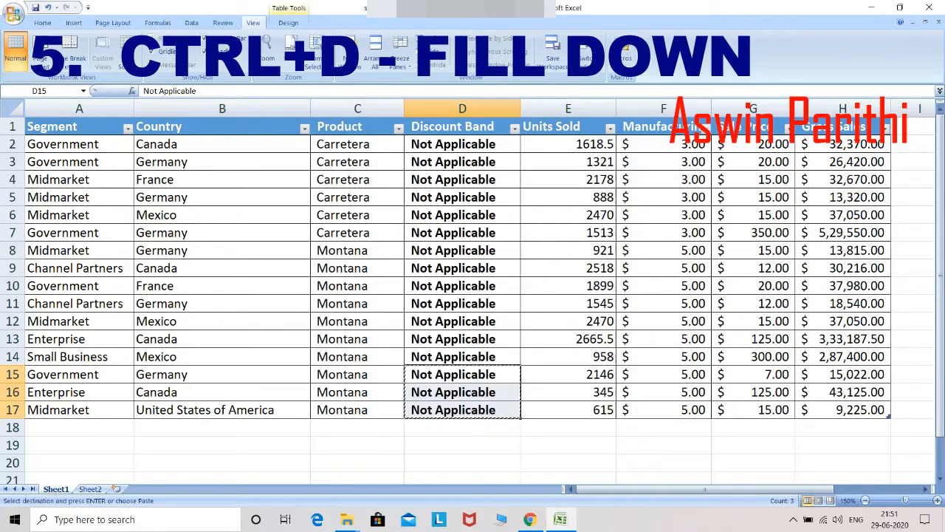
key(Right)
key(Right)
key(Right)
key(Right)
key(Right)
key(Right)
key(Right)
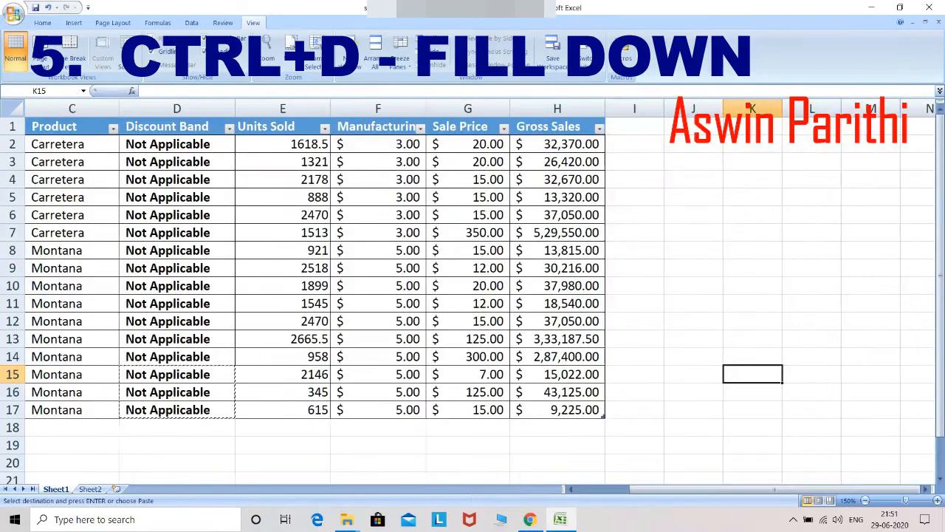
key(ctrl+v)
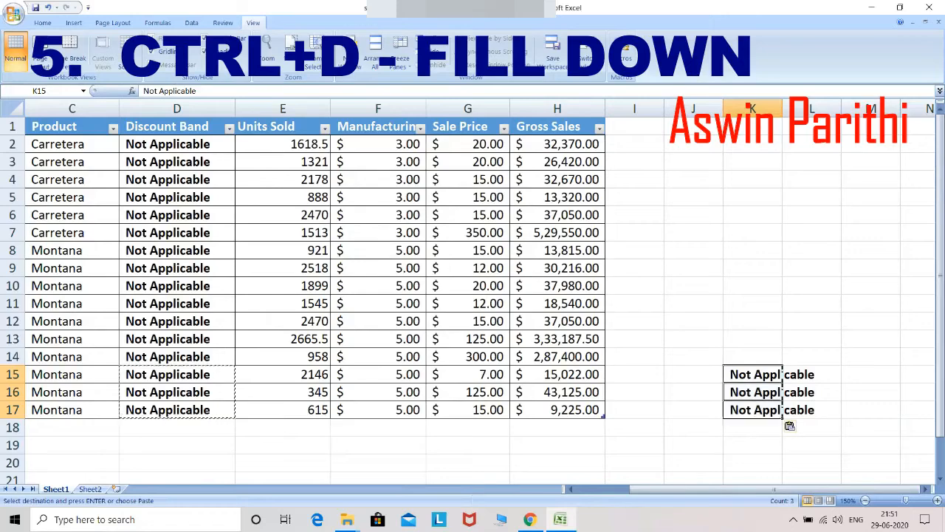
key(Down)
key(Down)
key(Down)
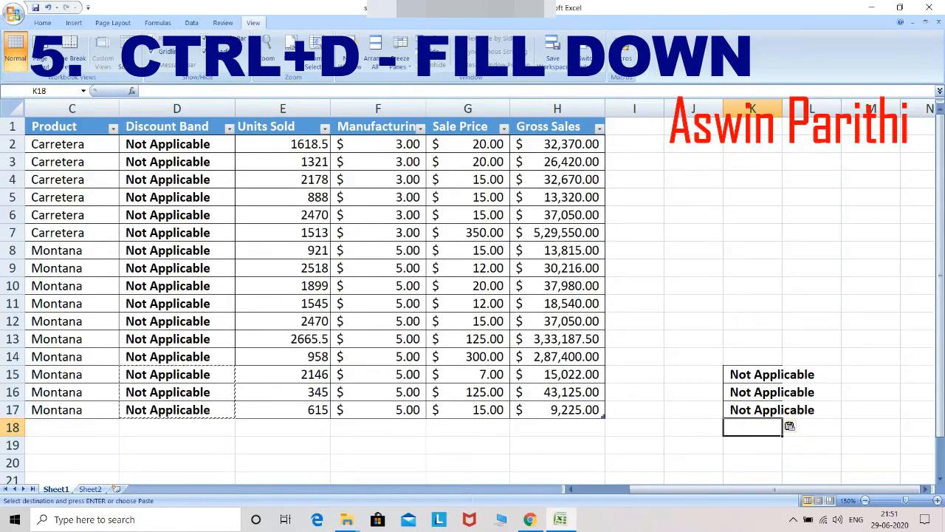
key(ctrl+z)
Step: Return to column D, cancel the copy marquee, and switch to Sheet2
key(Left)
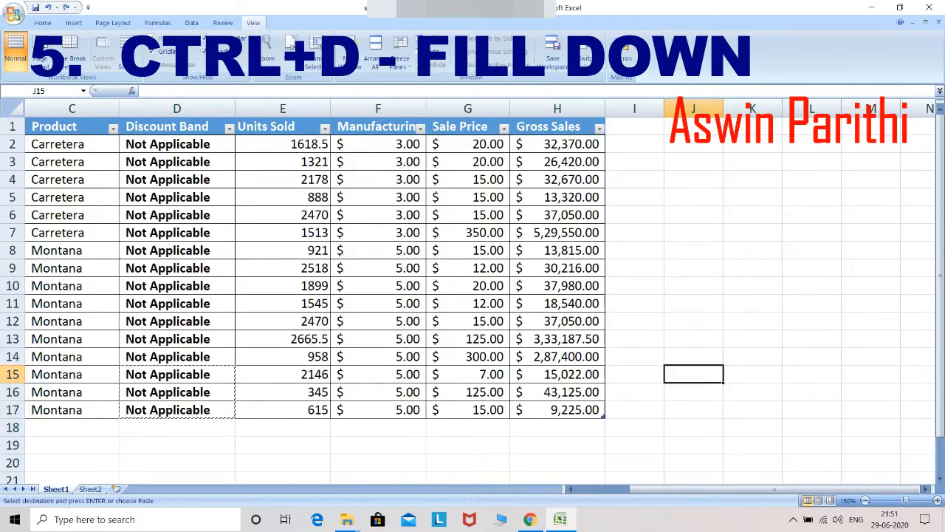
key(Left)
key(ctrl+Left)
key(ctrl+Left)
key(Right)
key(Right)
key(Escape)
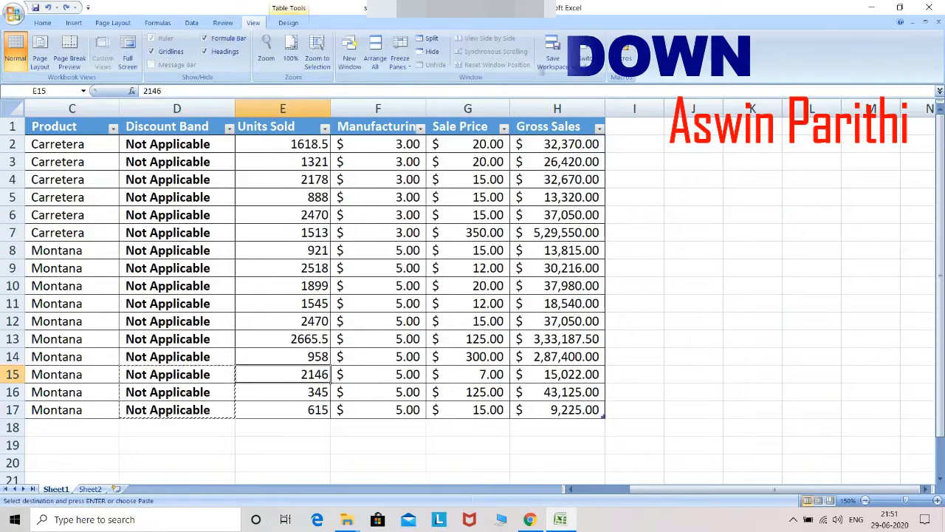
key(Left)
key(Up)
key(Up)
key(Up)
key(Up)
key(Up)
key(Up)
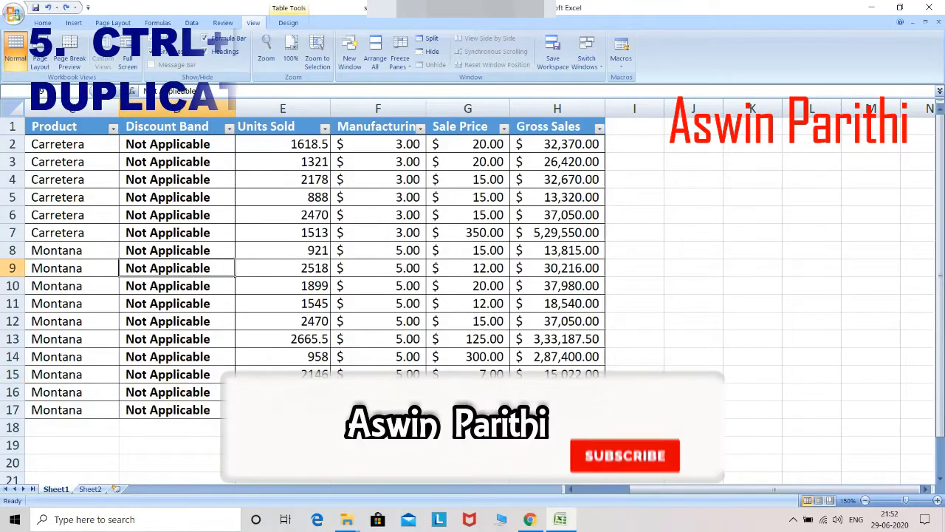
key(ctrl+Page_Down)
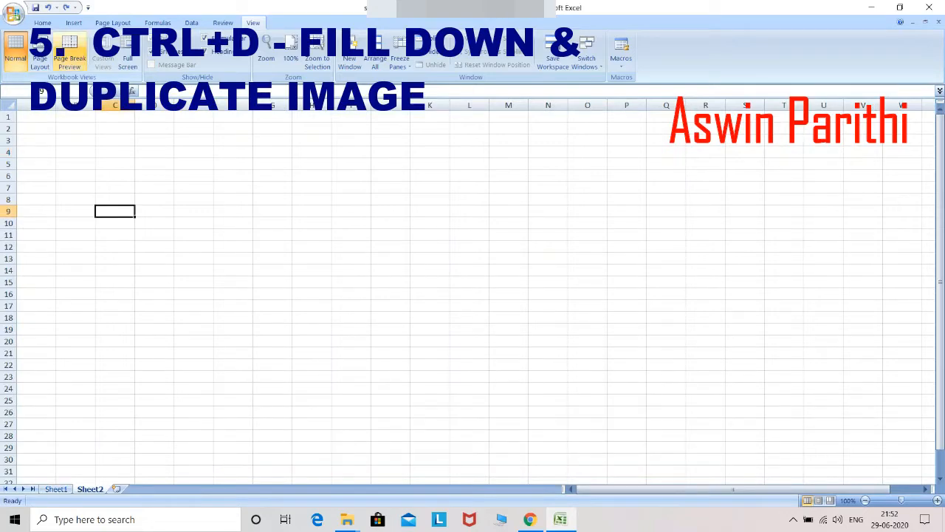
Step: Insert the laptop photo onto Sheet2 using Insert > Picture
click(74, 23)
click(78, 49)
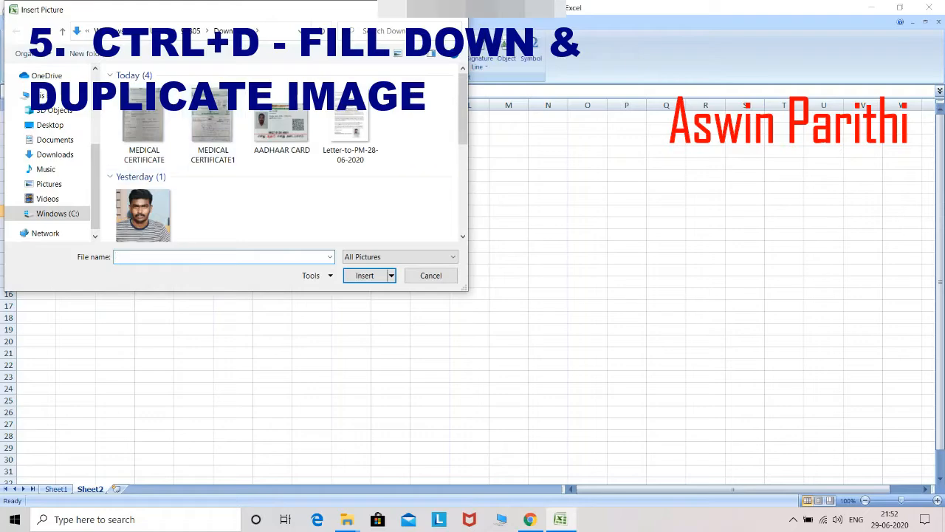
scroll(147, 199, down, 5)
double_click(143, 204)
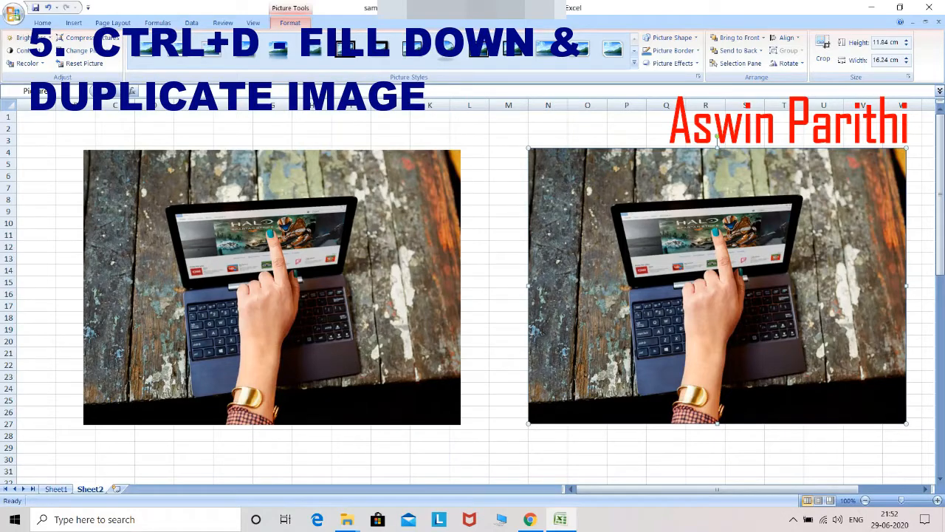
Step: Enter Tuesday, Wednesday and Thursday in H6:H8
text(s)
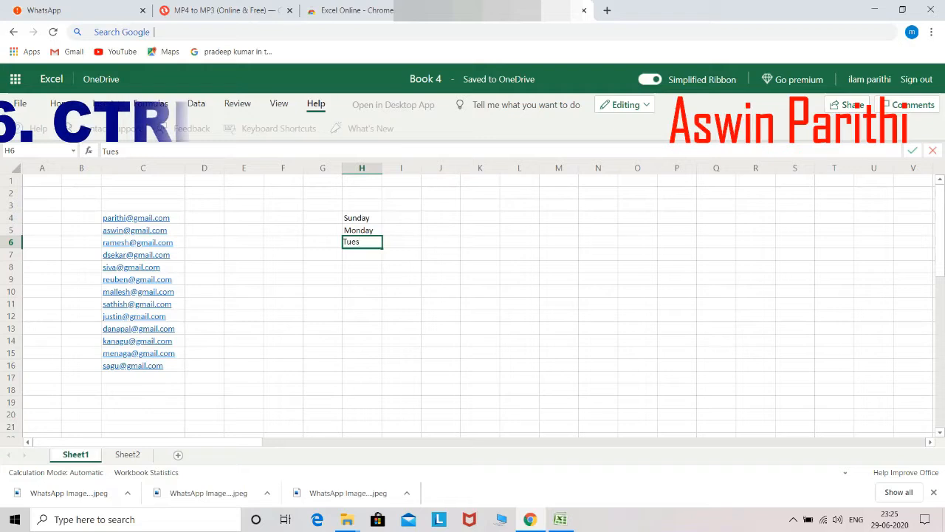
text(day)
key(Return)
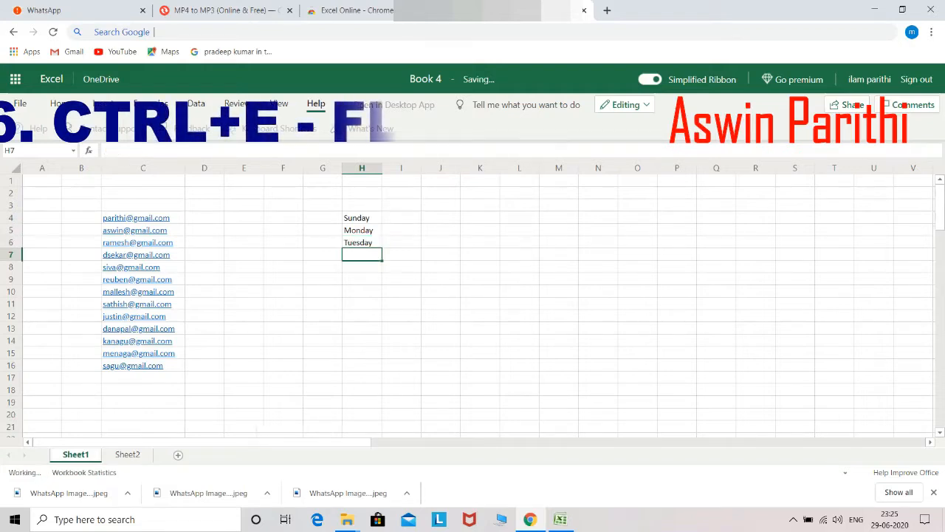
text(Wednesda)
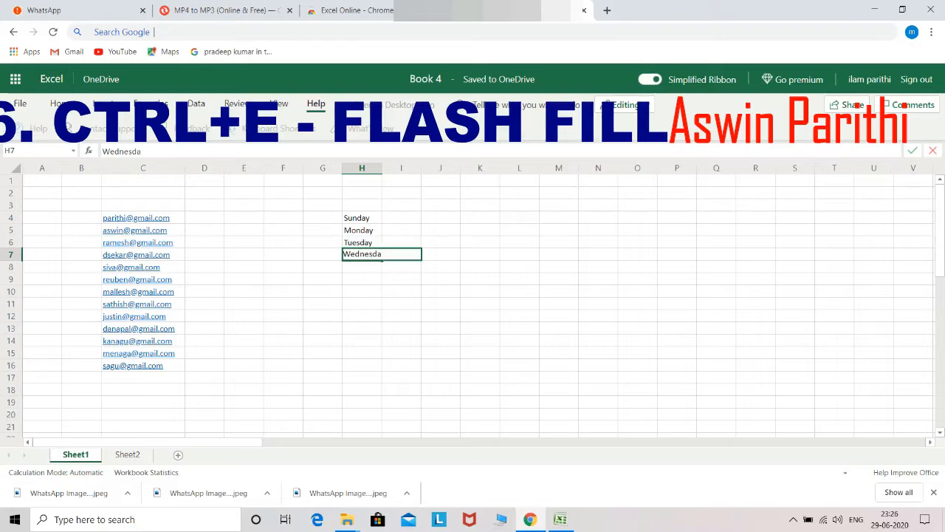
text(y)
key(Return)
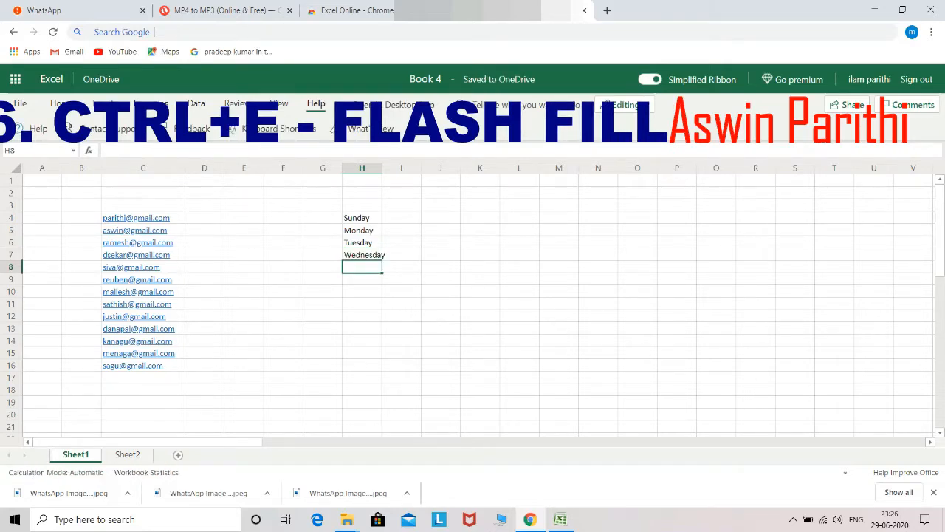
text(Thursda)
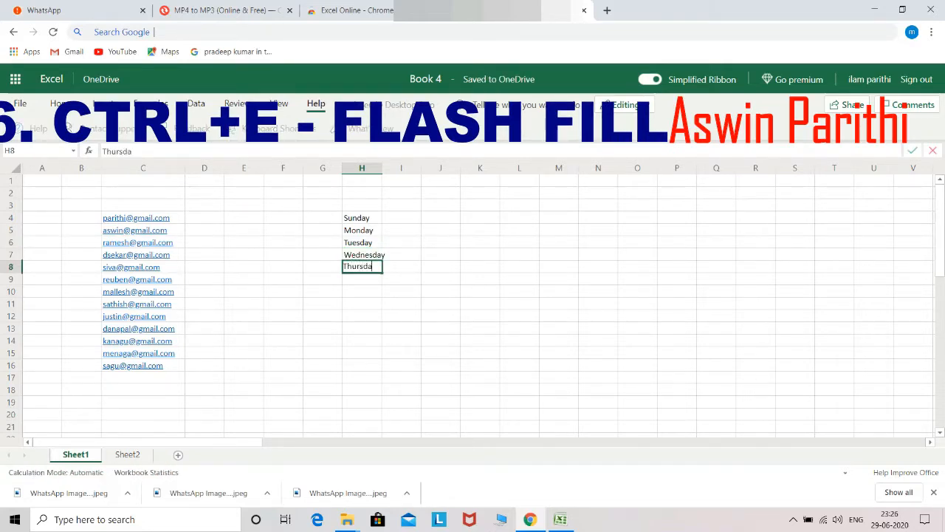
text(y)
key(Return)
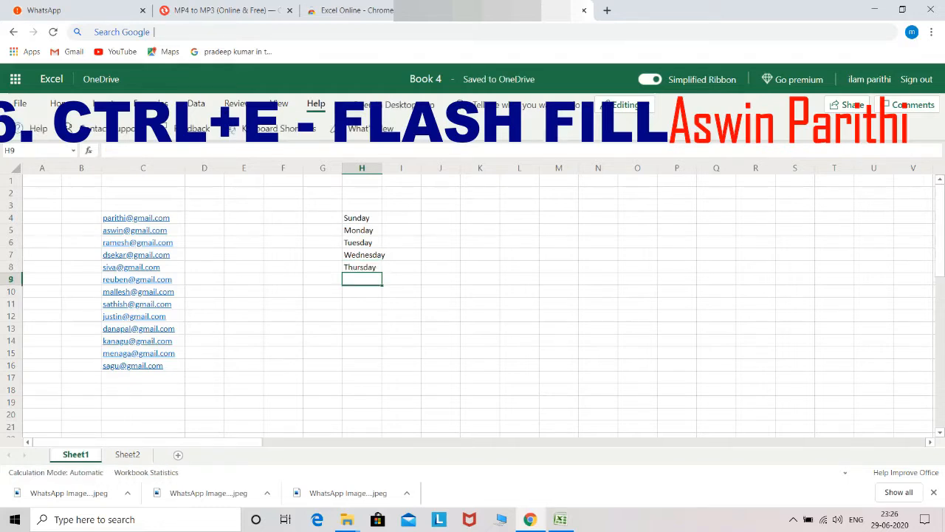
Step: Enter Friday in H9 and Saturday in H10, then begin typing the first user name in D4
text(Friday)
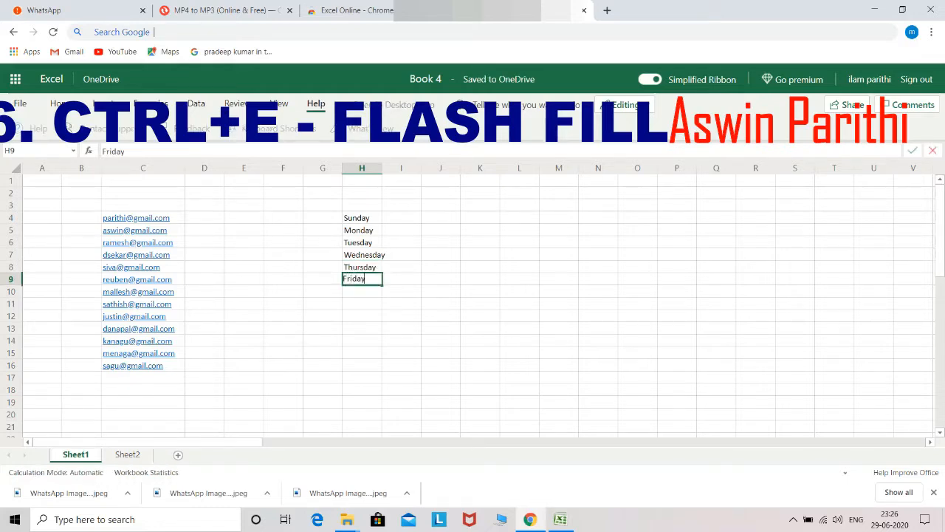
key(Return)
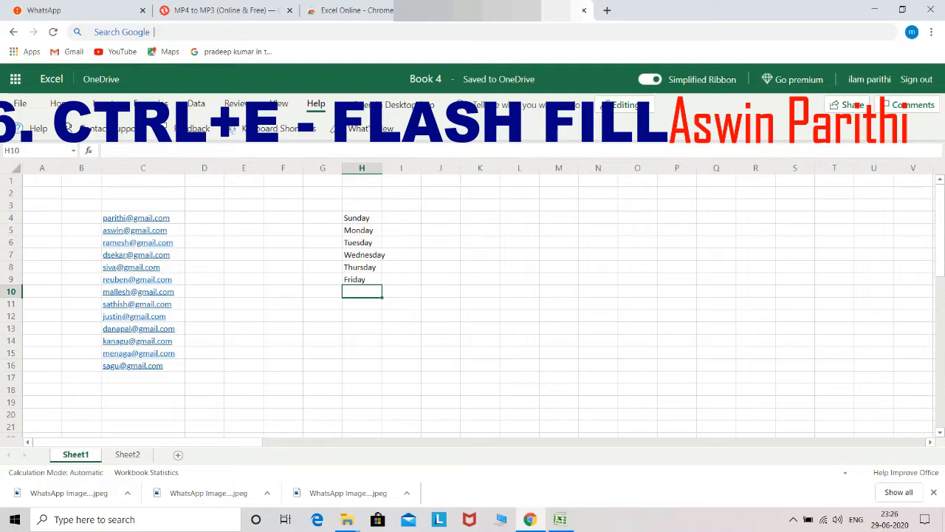
click(205, 218)
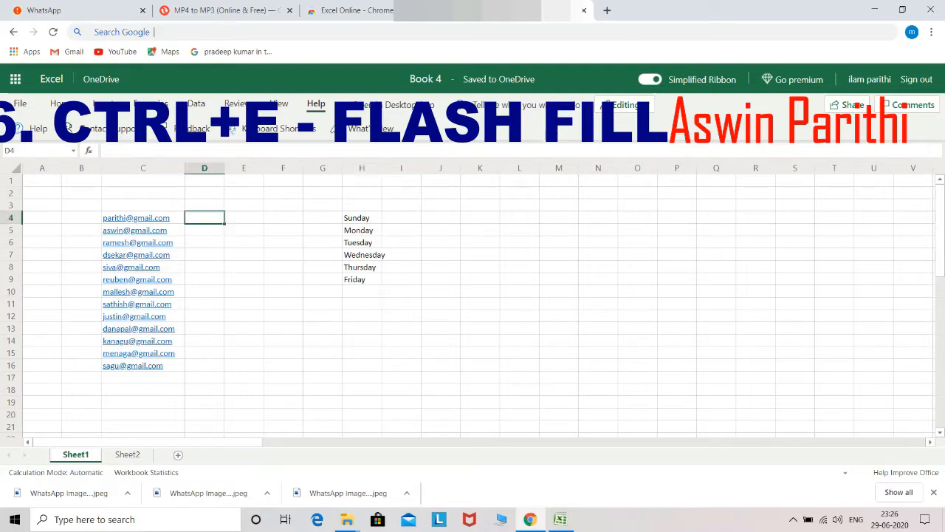
click(361, 303)
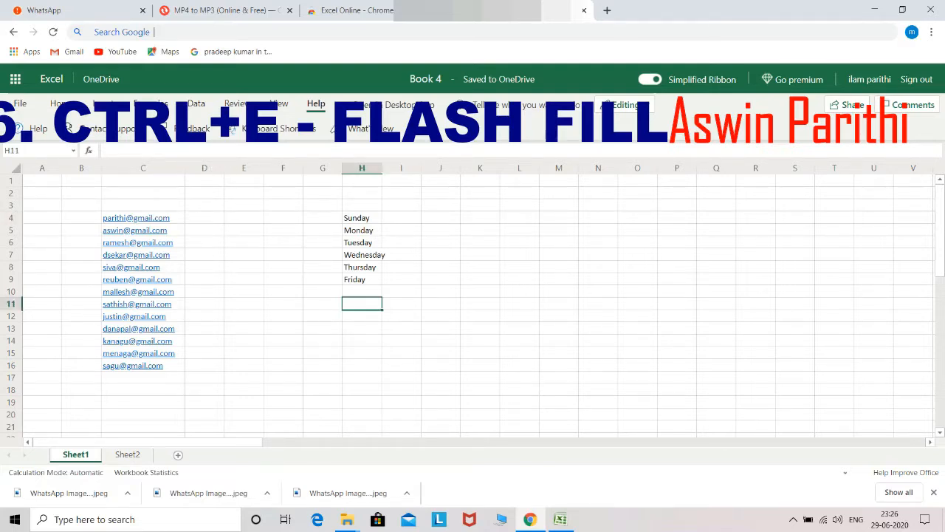
click(362, 292)
text(Saturday)
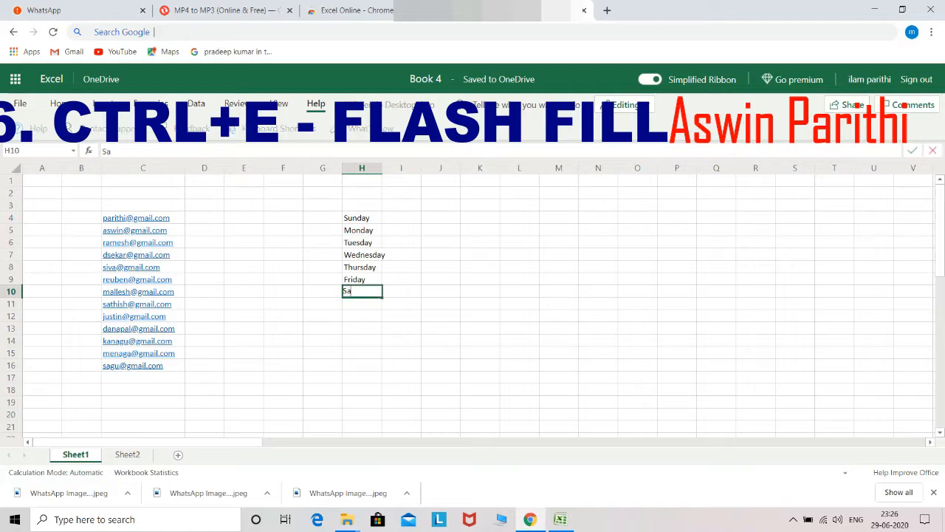
key(Return)
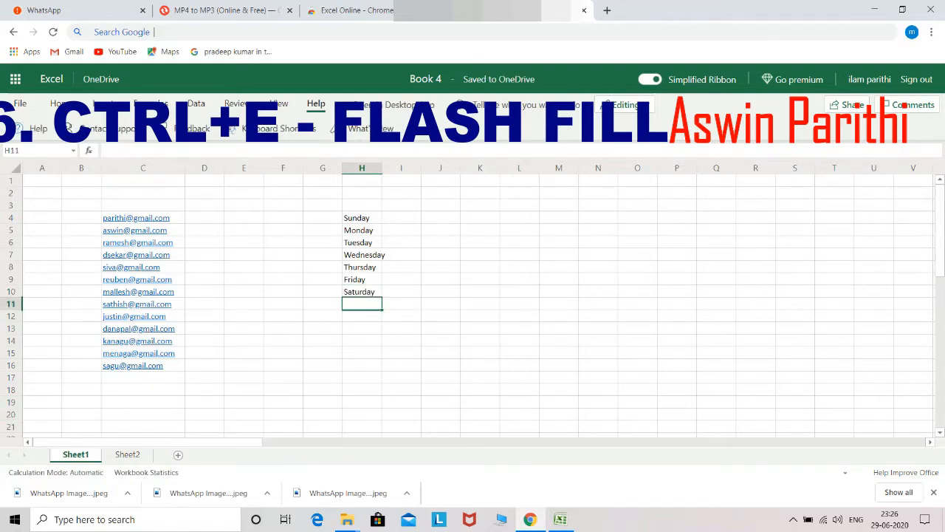
click(205, 218)
text(parithi)
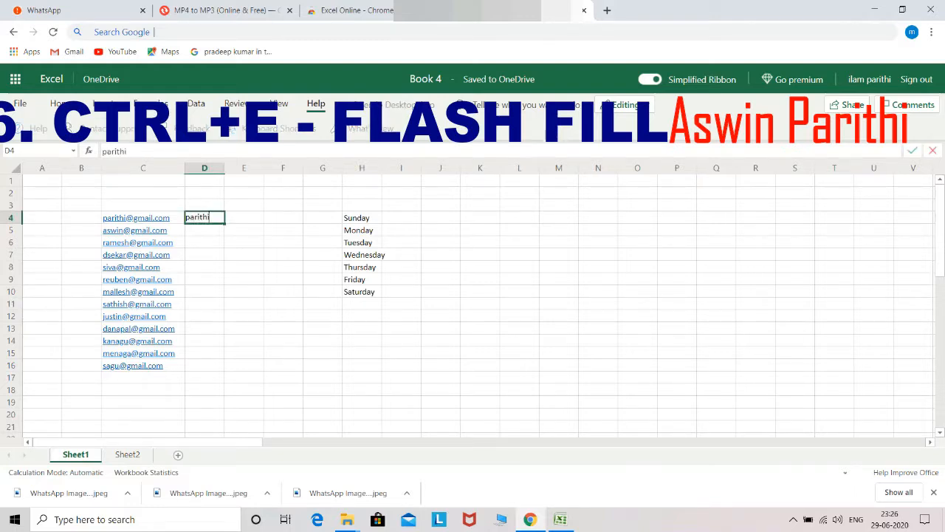
Step: Commit the first user name in D4 and Flash Fill the rest of column D from the e-mails
key(Return)
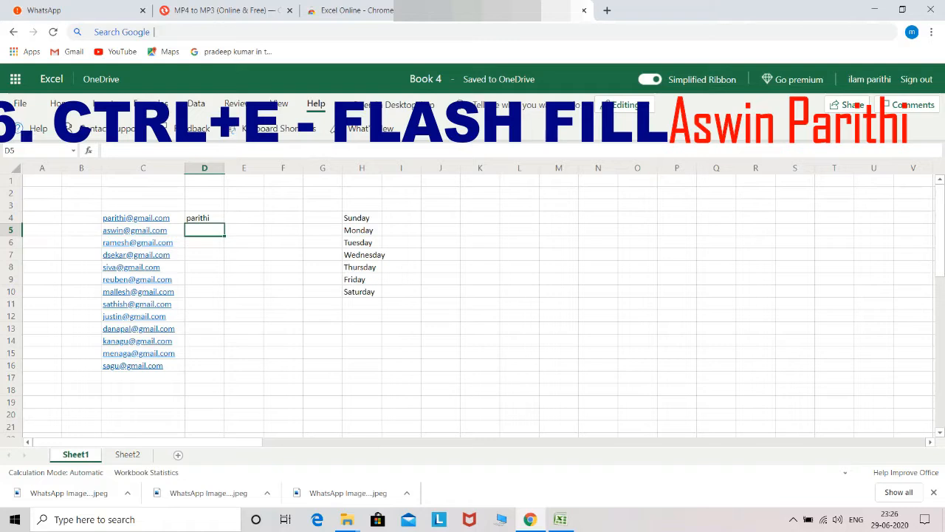
key(ctrl+e)
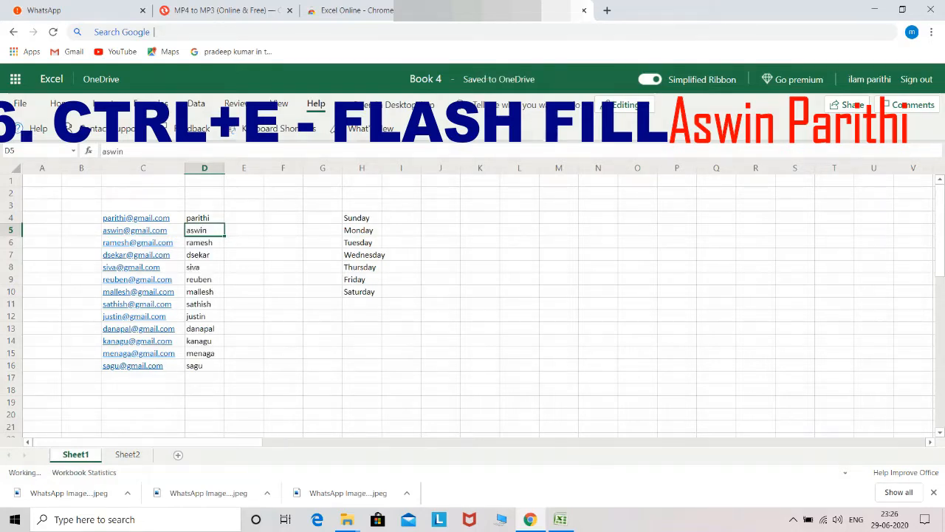
key(Down)
key(Down)
key(Down)
key(Down)
key(Down)
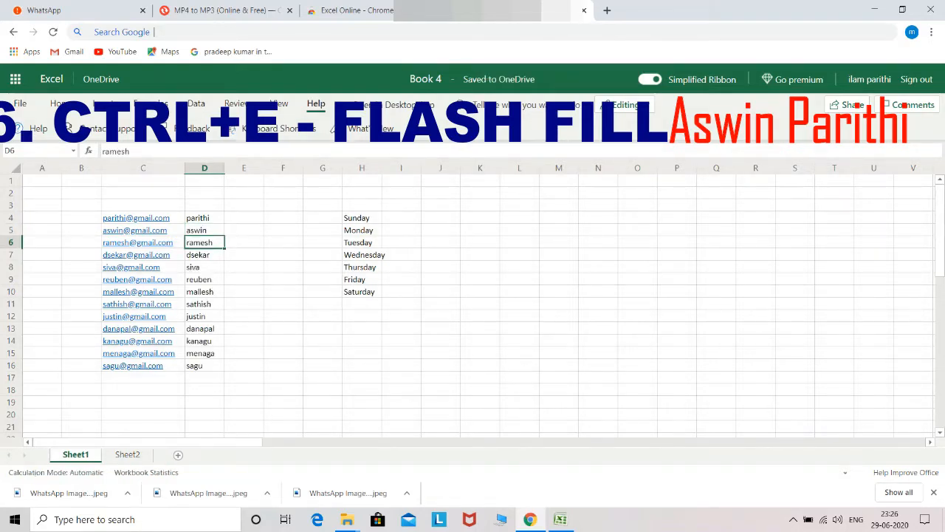
key(Down)
key(Down)
key(Down)
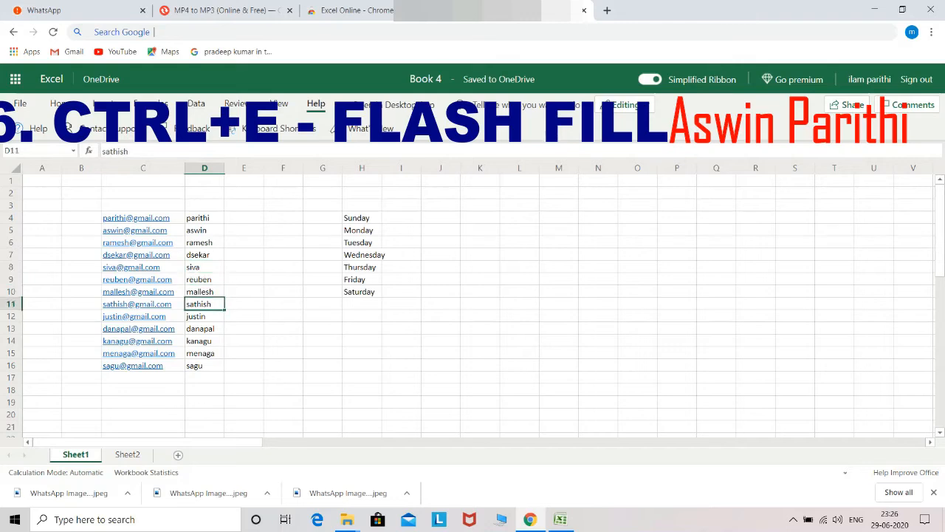
key(Down)
key(Down)
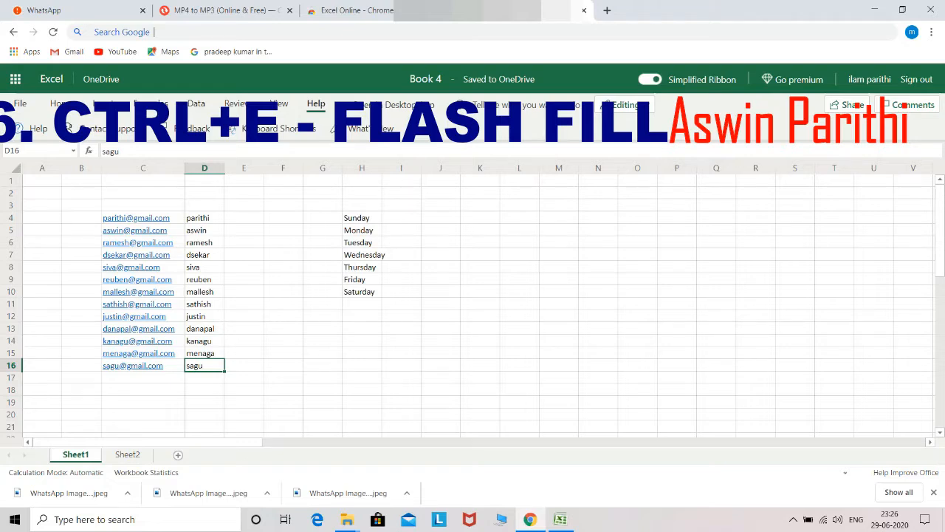
Step: Autofit column H, enter 'sun' in I4, and Flash Fill the short day names
double_click(382, 167)
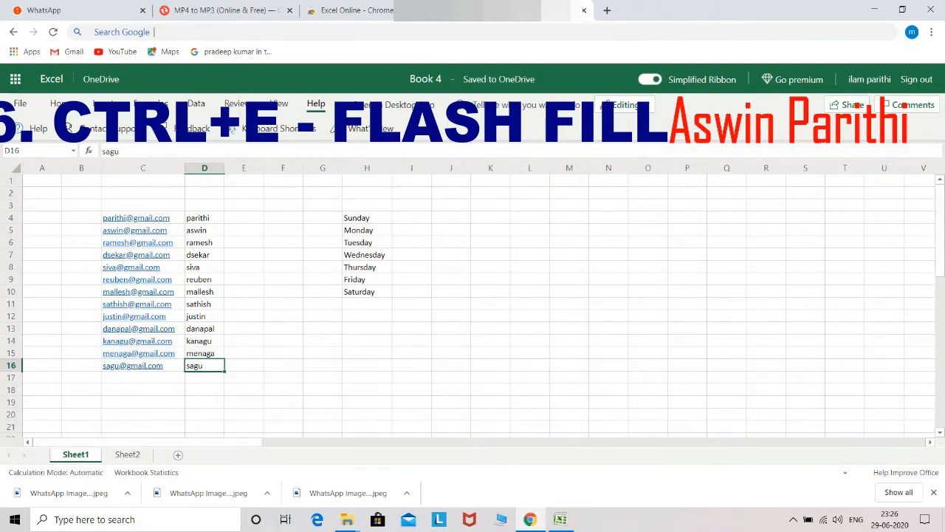
click(411, 218)
text(sun)
key(Return)
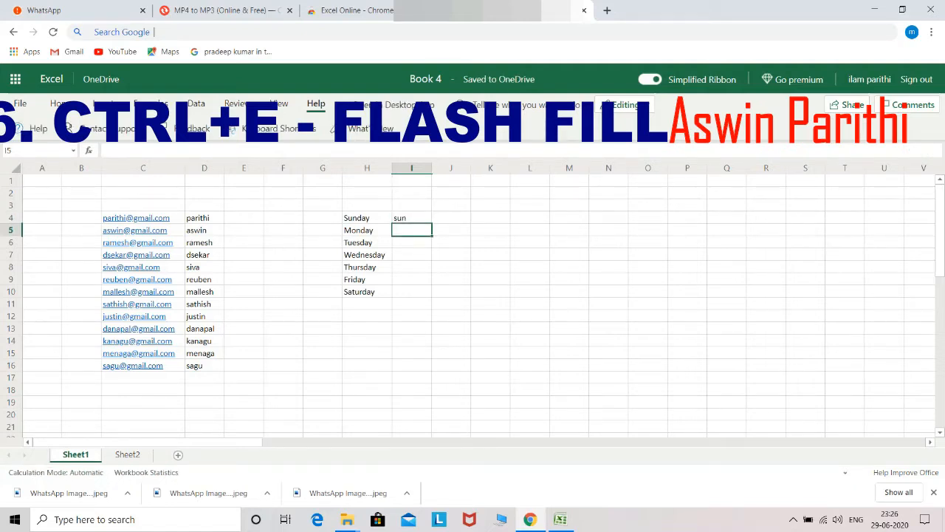
key(ctrl+e)
Step: Clear the extracted user names from column D, starting at D4
click(204, 218)
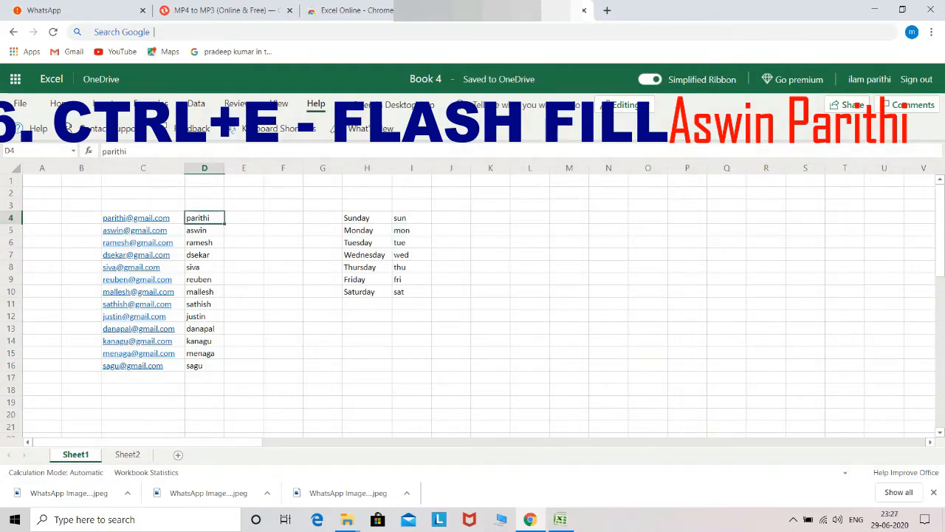
key(shift+Down)
key(shift+Down)
key(shift+Down)
key(shift+Down)
key(shift+Down)
key(shift+Down)
key(shift+Down)
key(shift+Down)
key(shift+Down)
key(shift+Down)
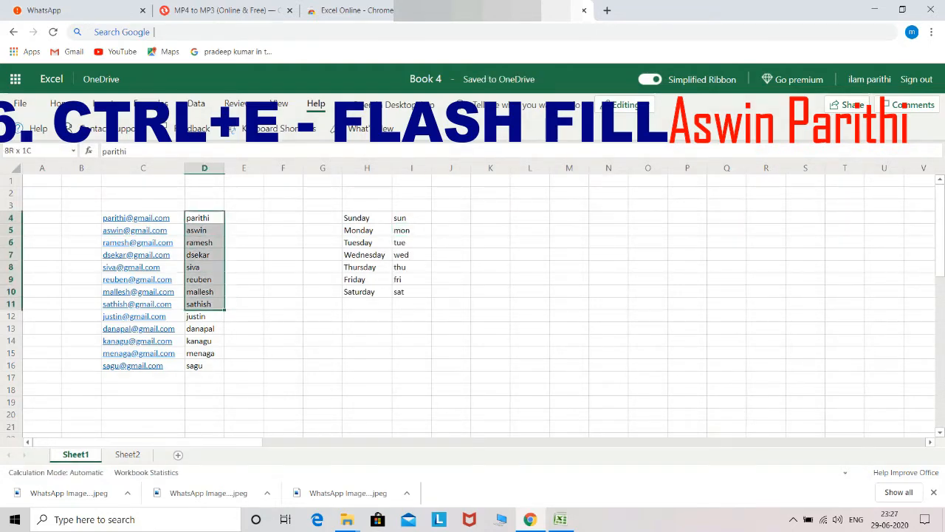
key(shift+Down)
key(shift+Down)
key(shift+Down)
key(BackSpace)
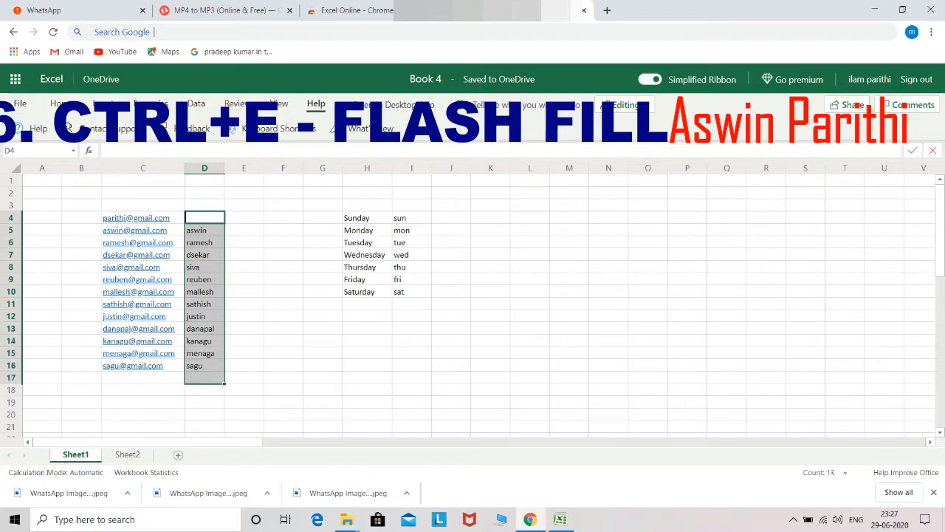
key(Escape)
key(Delete)
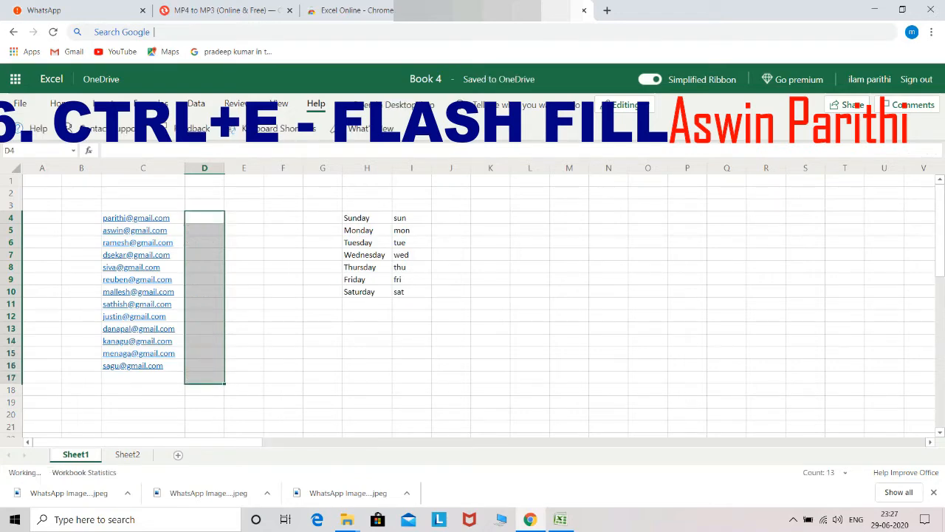
key(Up)
key(Down)
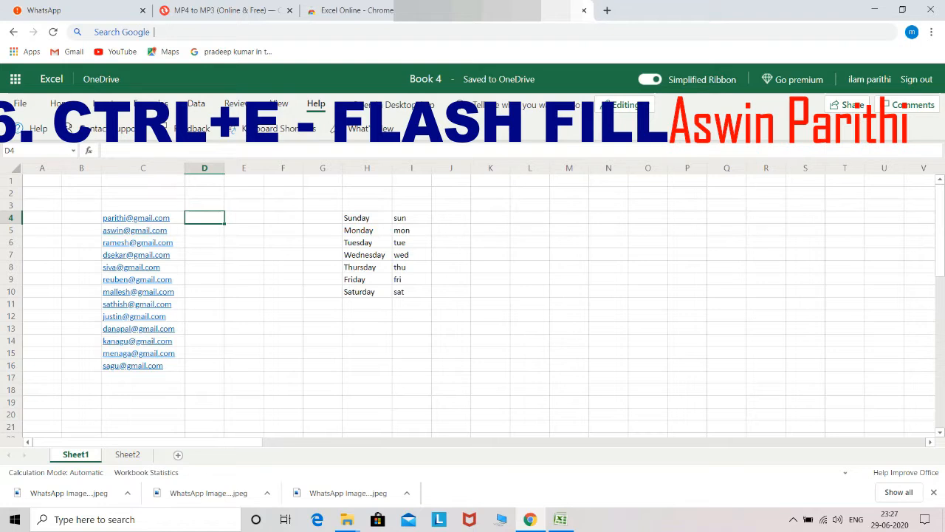
Step: Enter 'com' in D4 and Flash Fill 'com' for every e-mail row
text(com)
key(Return)
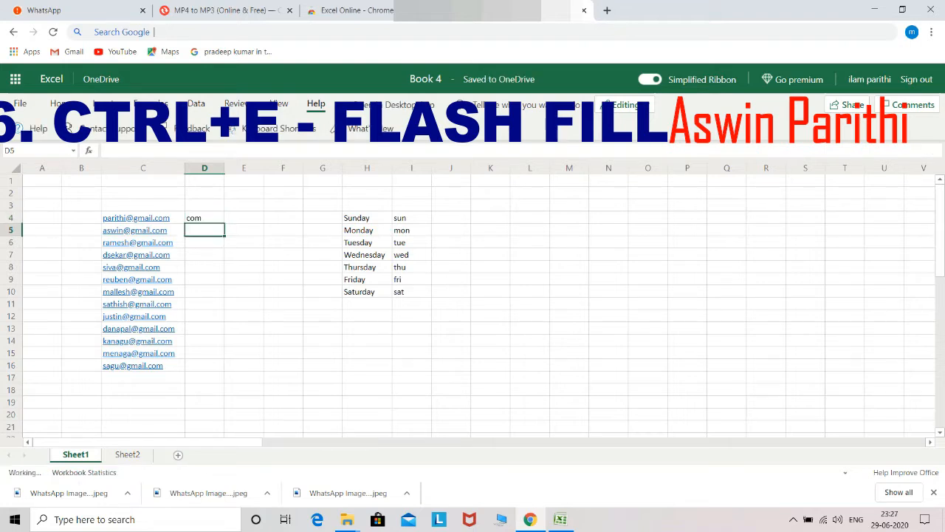
key(ctrl+e)
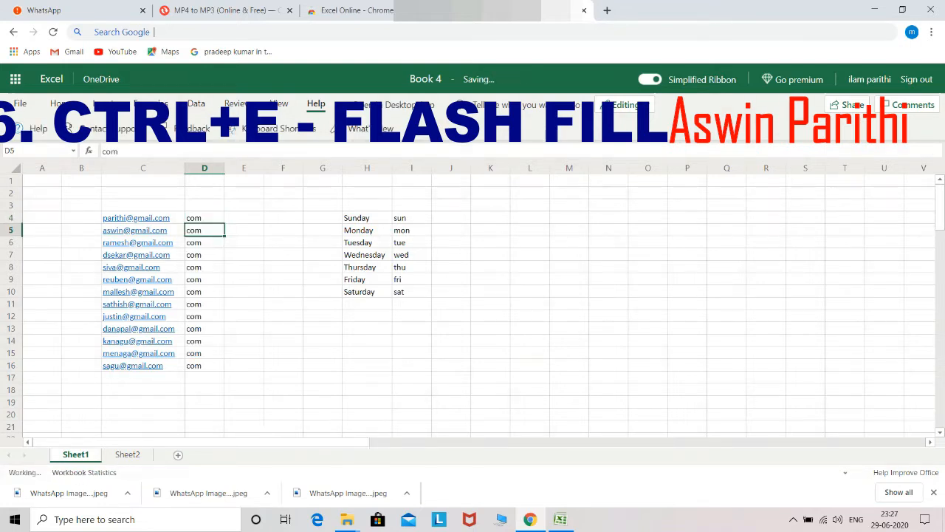
key(Up)
key(Down)
key(Down)
key(Down)
key(Down)
key(Down)
key(Down)
key(Down)
key(Down)
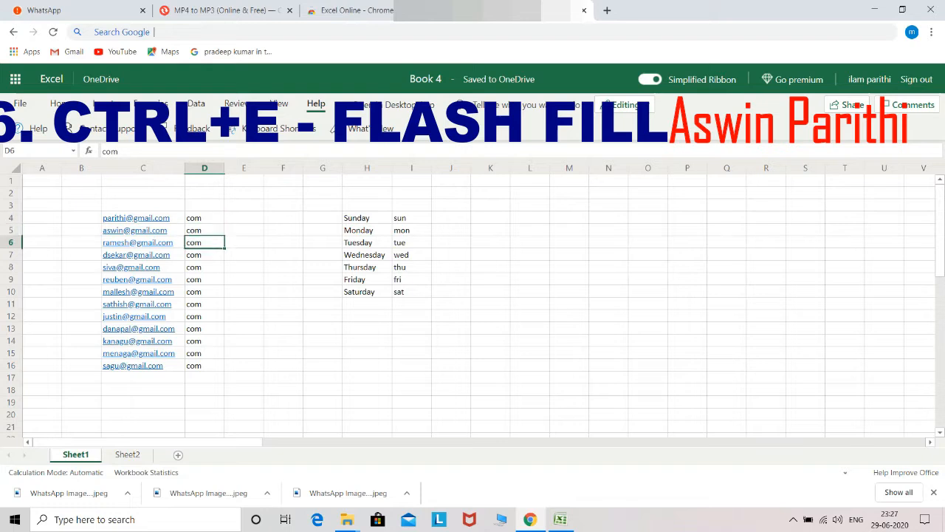
Step: Delete the short day names sun through sat from column I
key(Down)
key(Down)
key(Down)
key(Down)
key(Right)
key(Right)
key(Right)
key(Right)
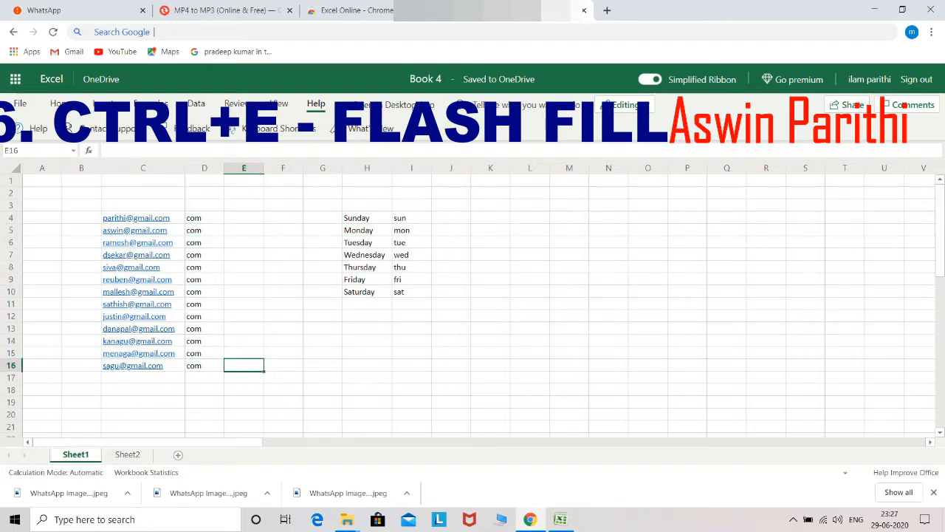
key(Up)
key(Up)
key(Up)
key(Up)
key(Up)
key(Up)
key(Up)
key(Up)
key(Up)
key(Up)
key(Up)
key(Up)
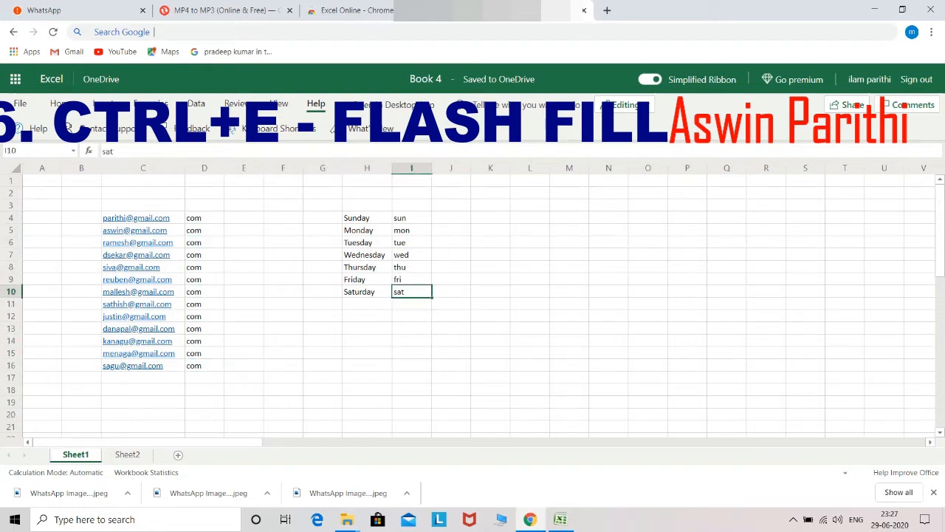
key(shift+Down)
key(shift+Down)
key(shift+Down)
key(shift+Down)
key(shift+Down)
key(shift+Down)
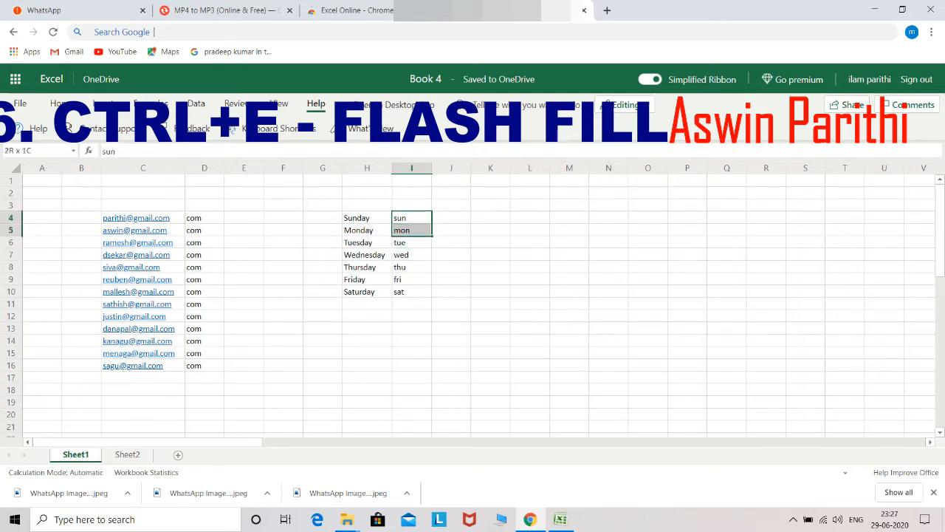
key(Delete)
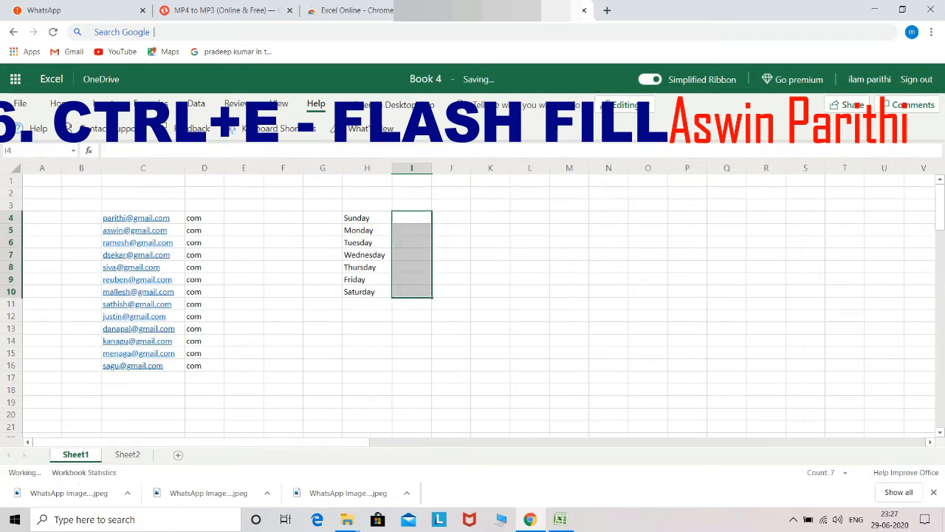
key(Up)
key(Down)
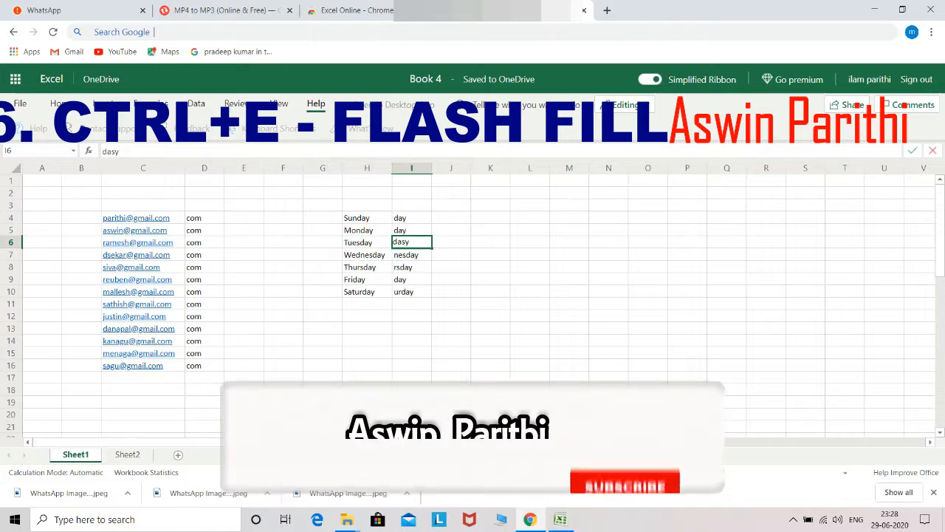
Step: Enter 'day' in I4 so column I fills with 'day', then select those cells
text(day)
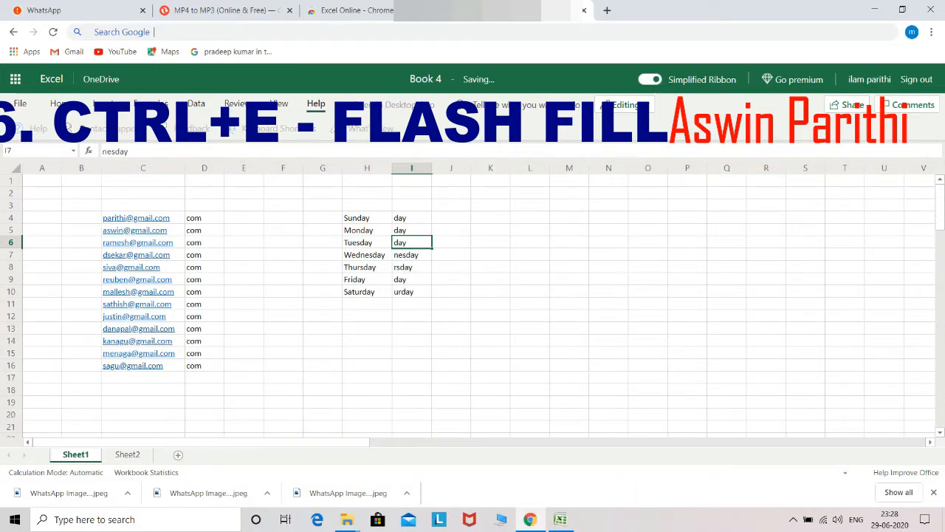
key(Return)
key(Up)
key(Up)
key(Up)
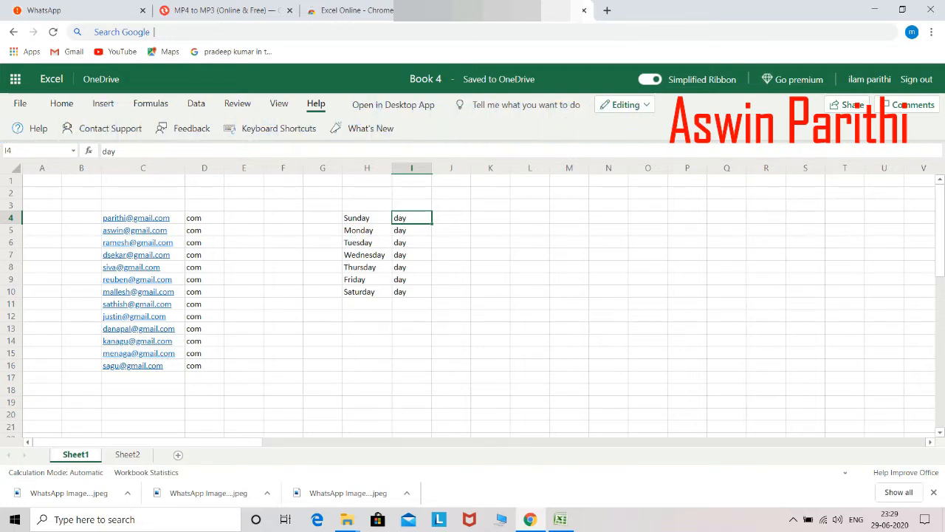
key(shift+Down)
key(shift+Down)
key(shift+Down)
key(shift+Down)
key(shift+Down)
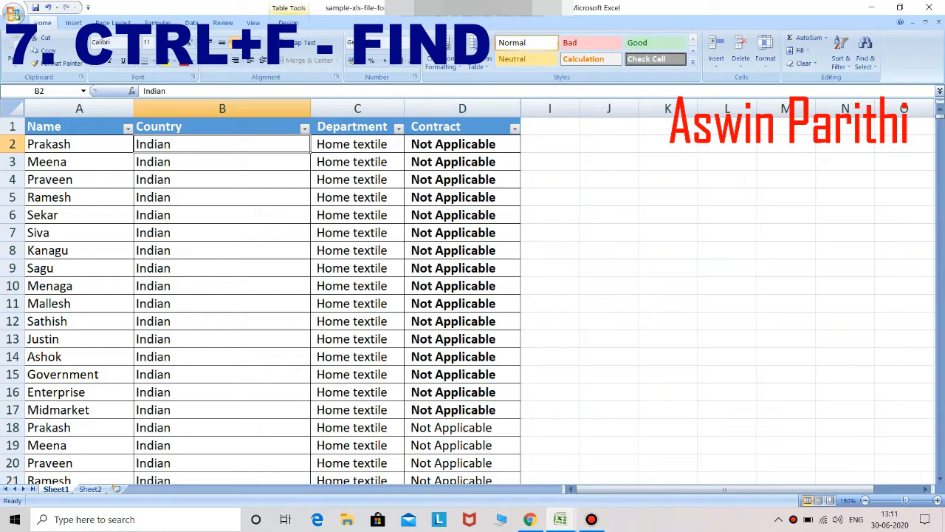
click(27, 144)
click(222, 162)
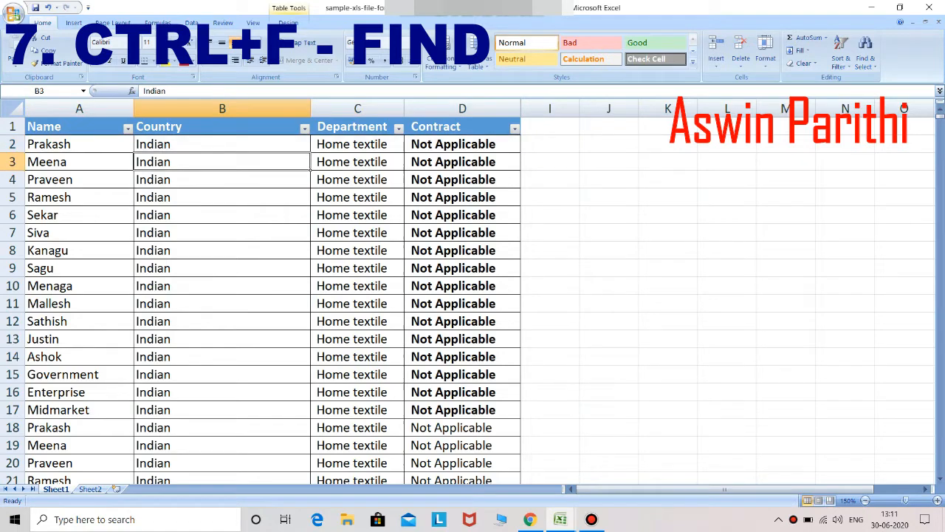
click(79, 144)
click(222, 144)
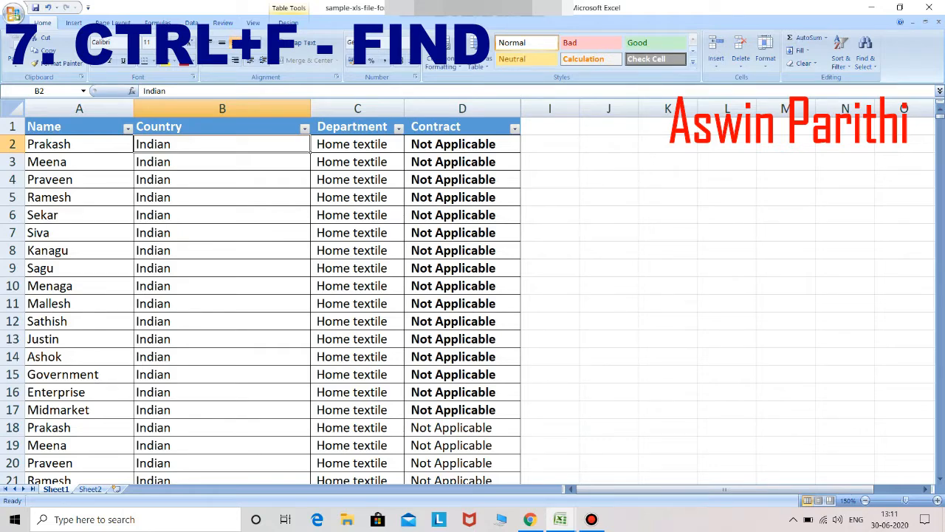
Step: Find the employee's name twice, reaching A2003, return to A1, and open Replace with that term
key(ctrl+f)
key(BackSpace)
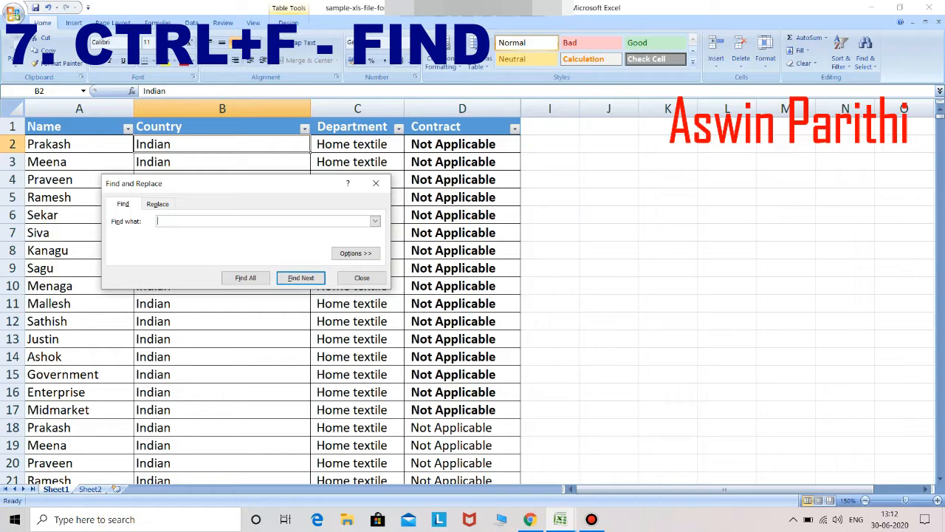
key(Return)
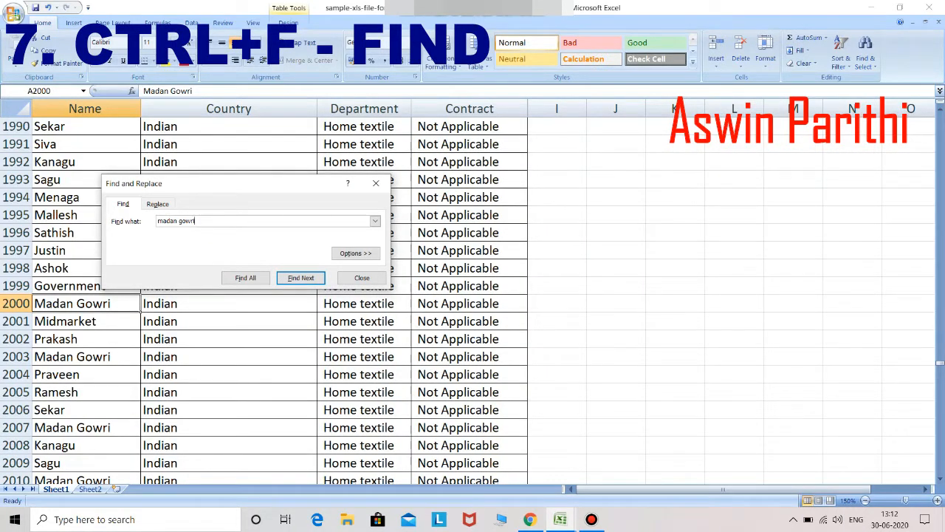
key(Return)
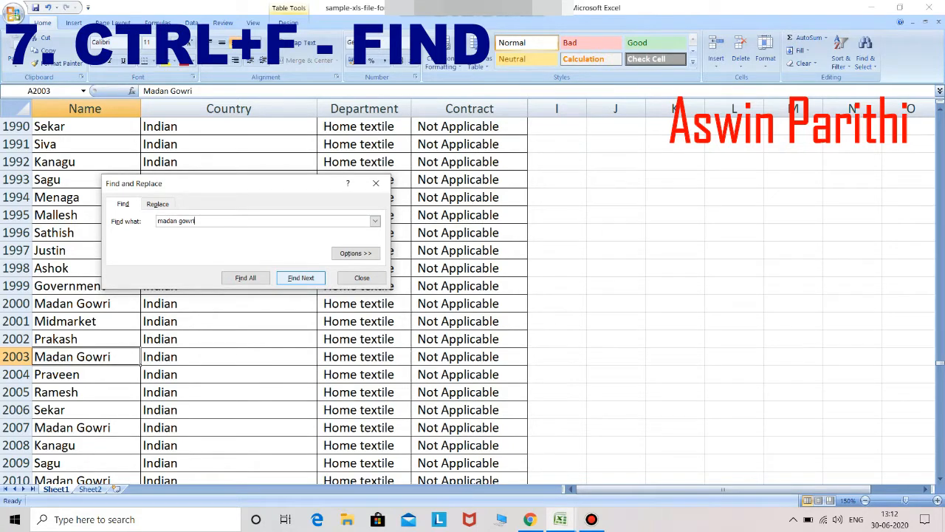
key(Escape)
key(ctrl+Home)
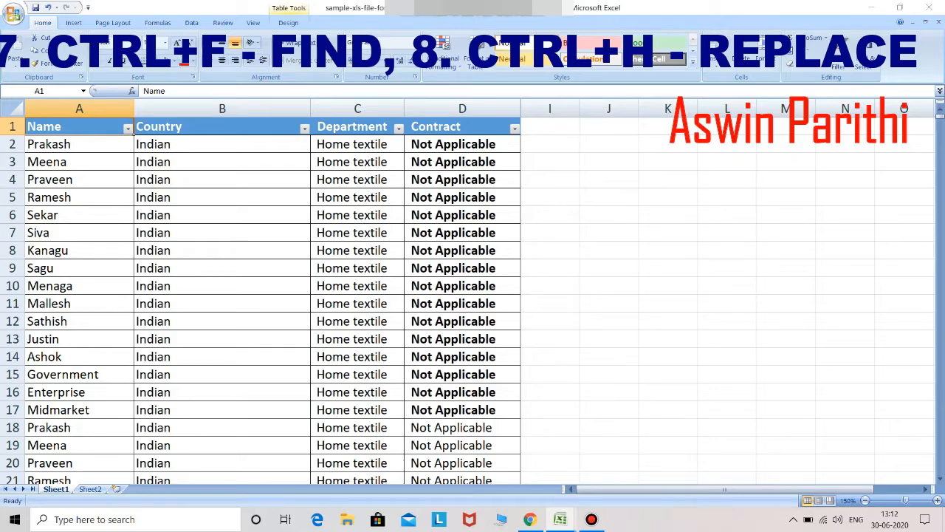
key(ctrl+h)
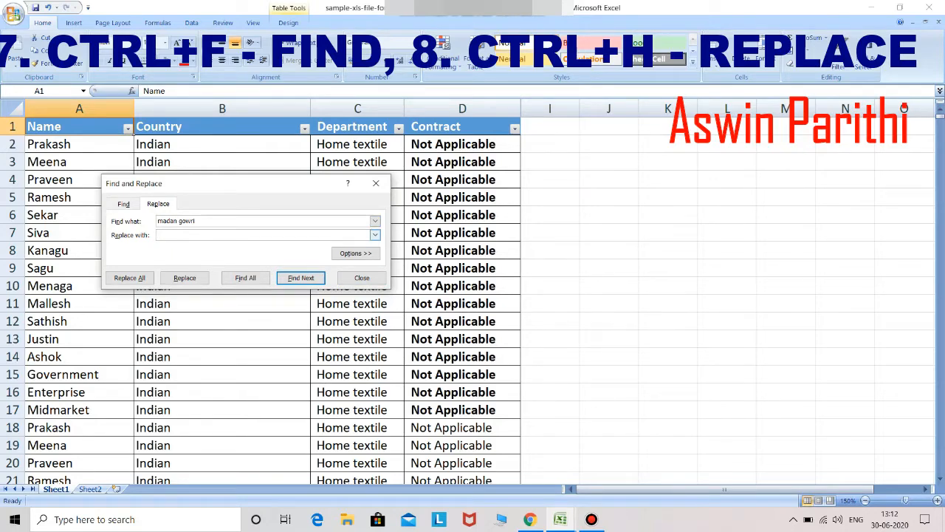
Step: Replace the employee's name with MG SQUAD once, then Replace All for ten replacements
text(MG)
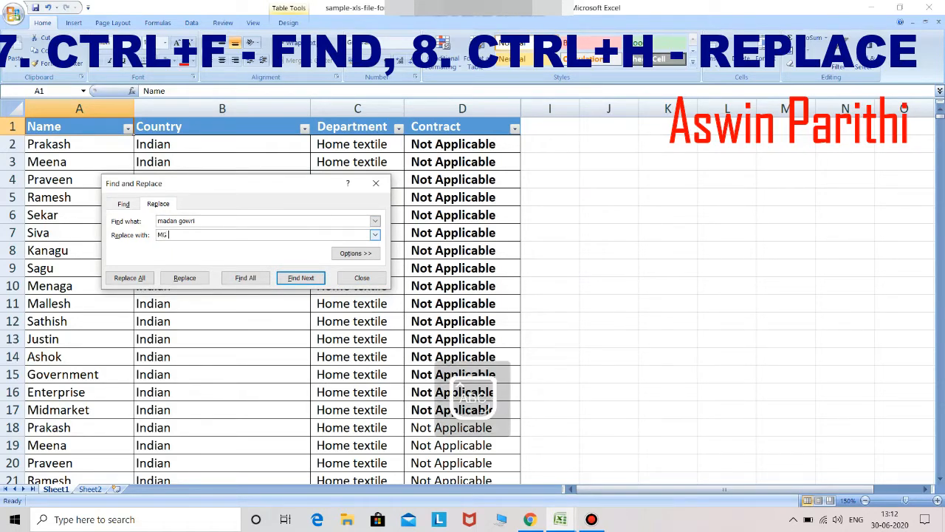
text( SQUAD)
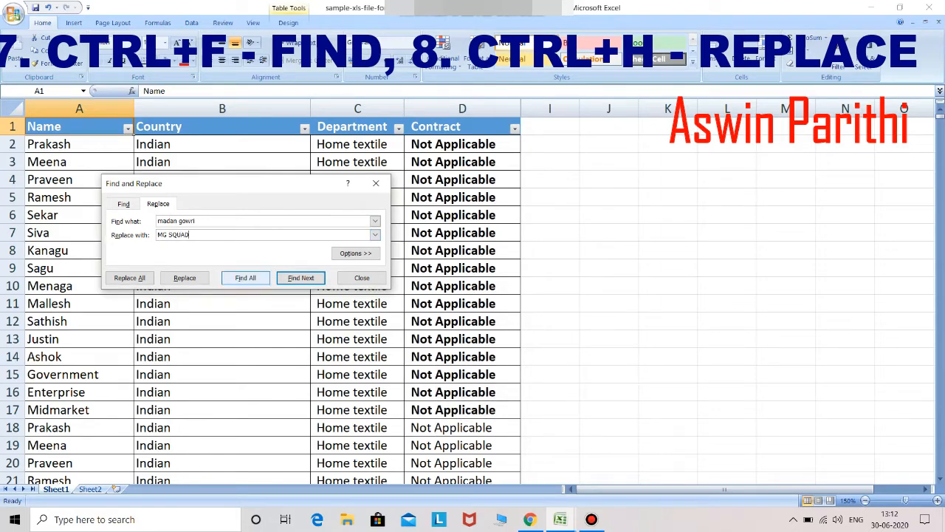
key(Return)
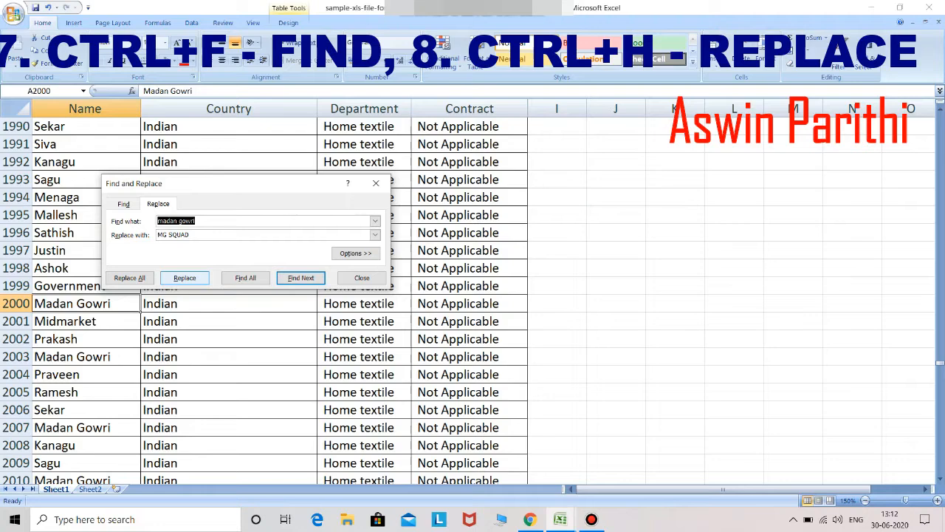
click(184, 278)
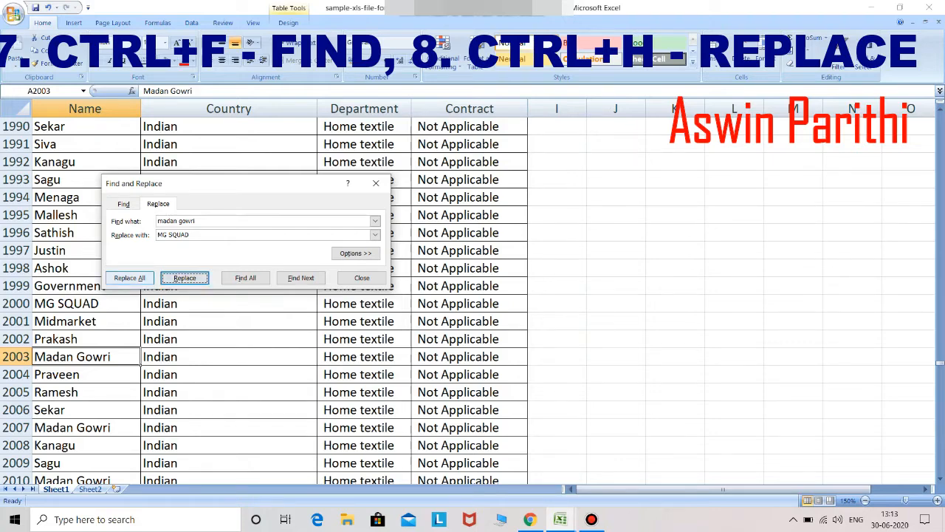
click(130, 277)
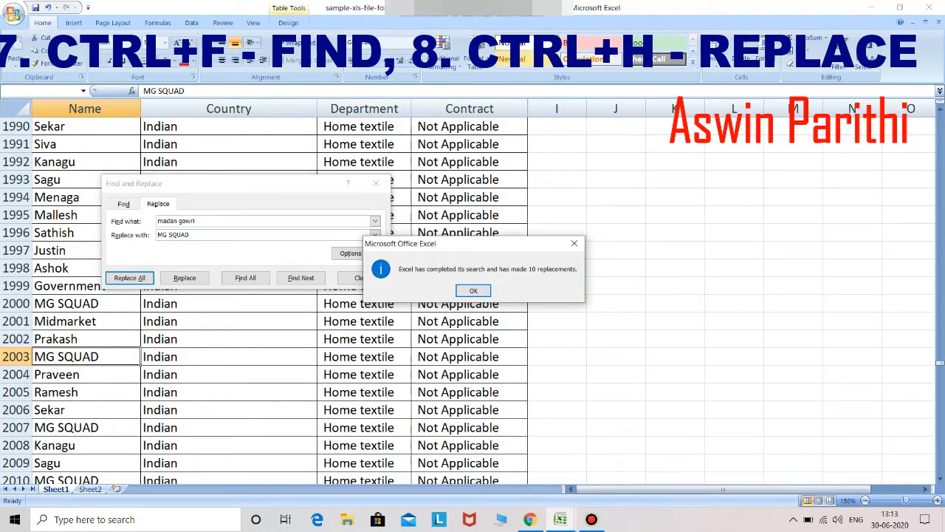
key(Return)
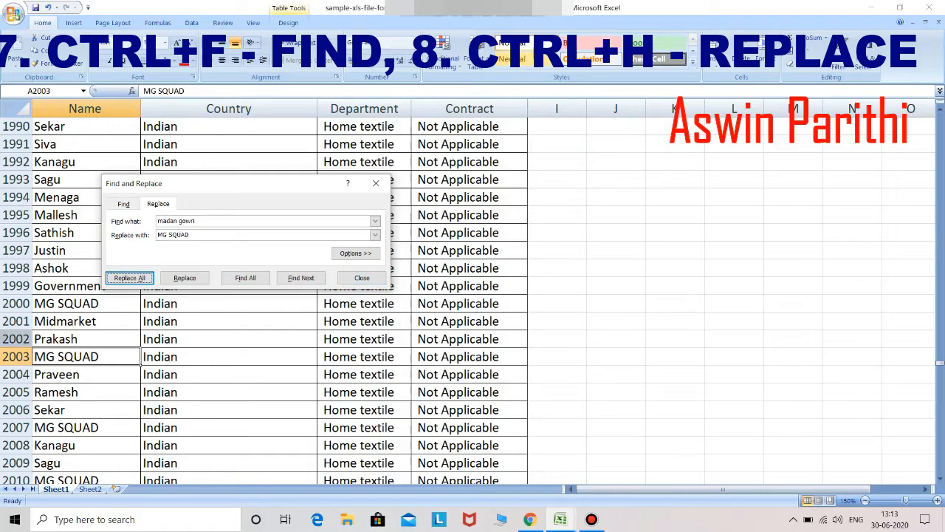
Step: Check that A2000, A2003 and A2007 read MG SQUAD, then close the Replace dialog
click(86, 304)
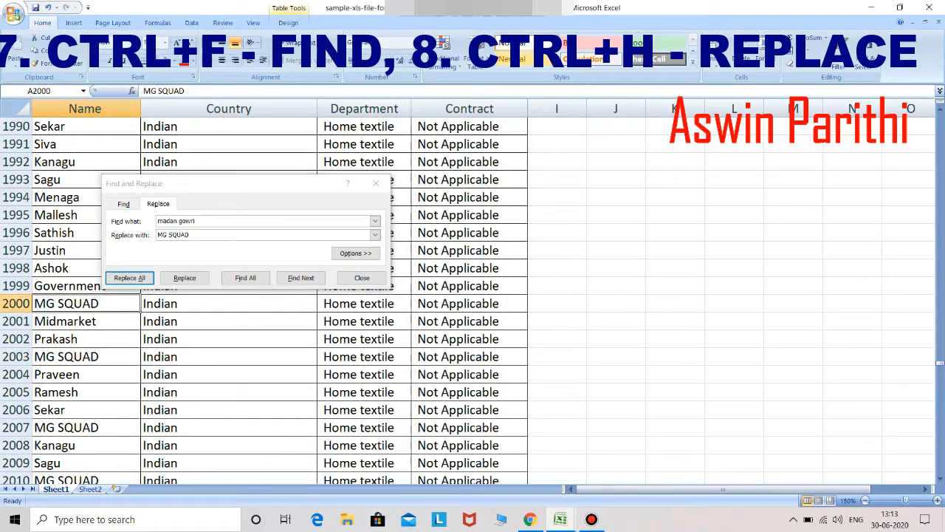
click(139, 361)
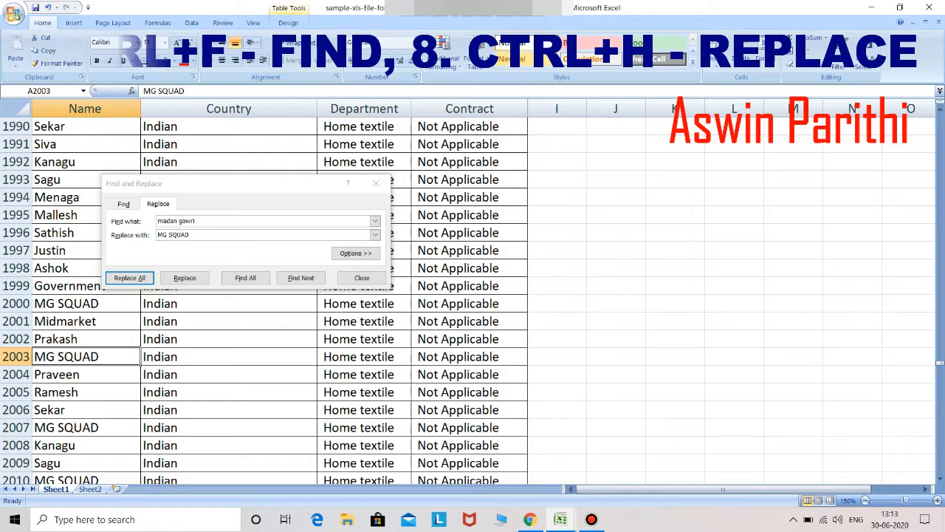
click(139, 432)
key(ctrl+h)
key(Escape)
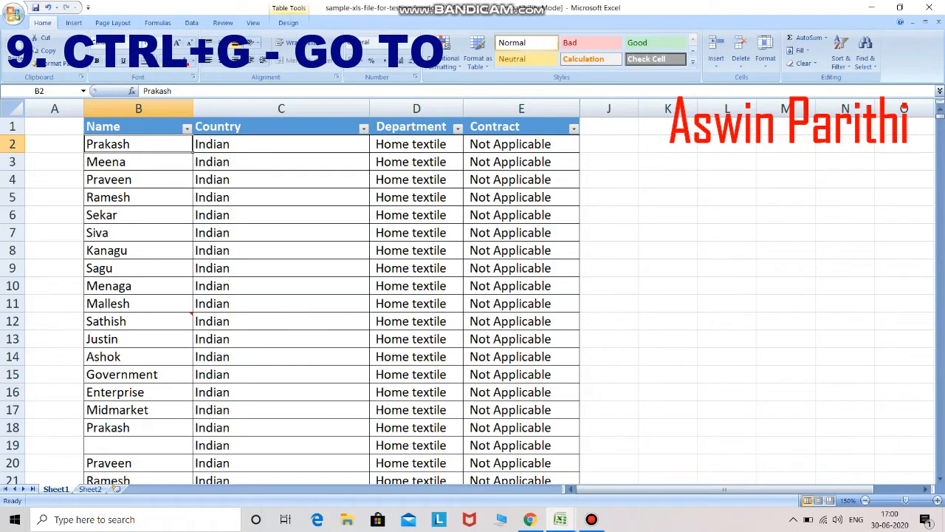
Step: Jump to cell A3000 with Go To, then return to A1 and reopen Go To
key(ctrl+g)
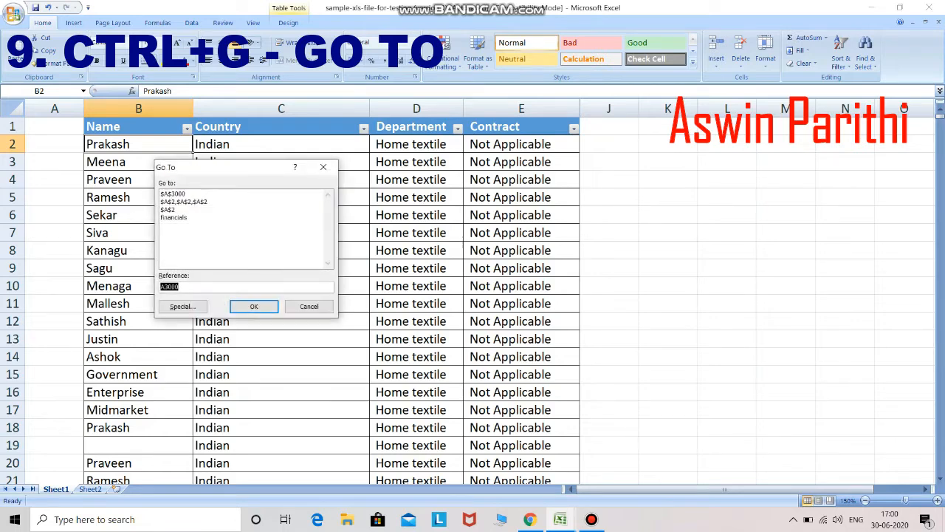
key(End)
key(BackSpace)
key(BackSpace)
key(BackSpace)
key(BackSpace)
key(BackSpace)
text(A3000)
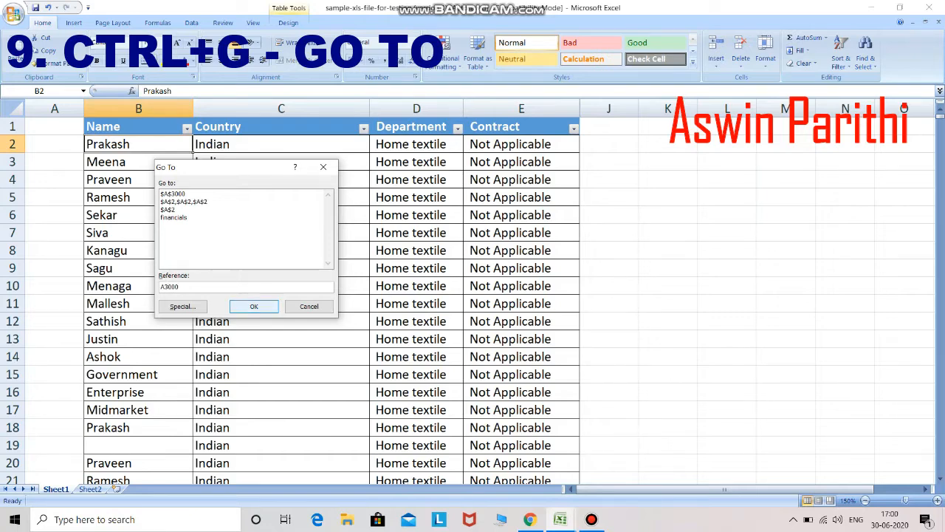
key(Return)
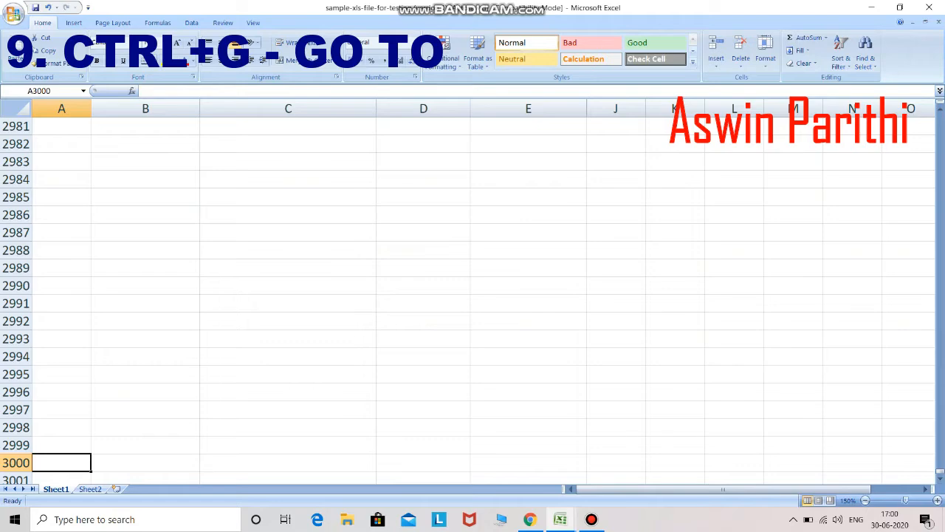
key(ctrl+Home)
key(ctrl+g)
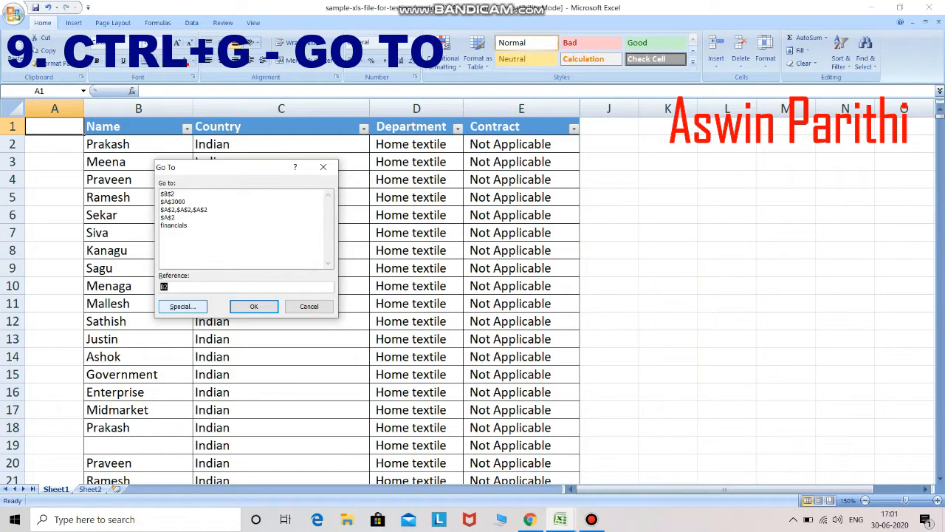
Step: Select the table's blank cells via Go To Special, try the comments option, then select C5
key(alt+s)
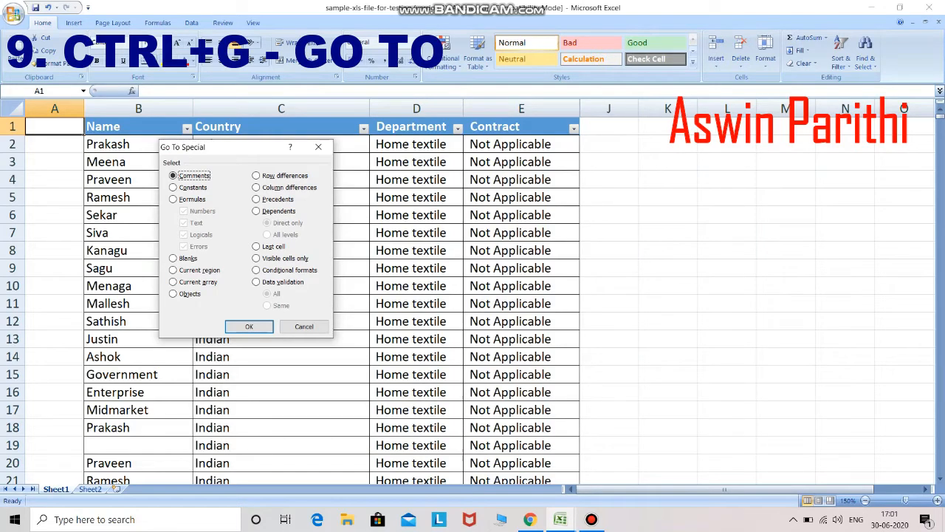
key(k)
key(Return)
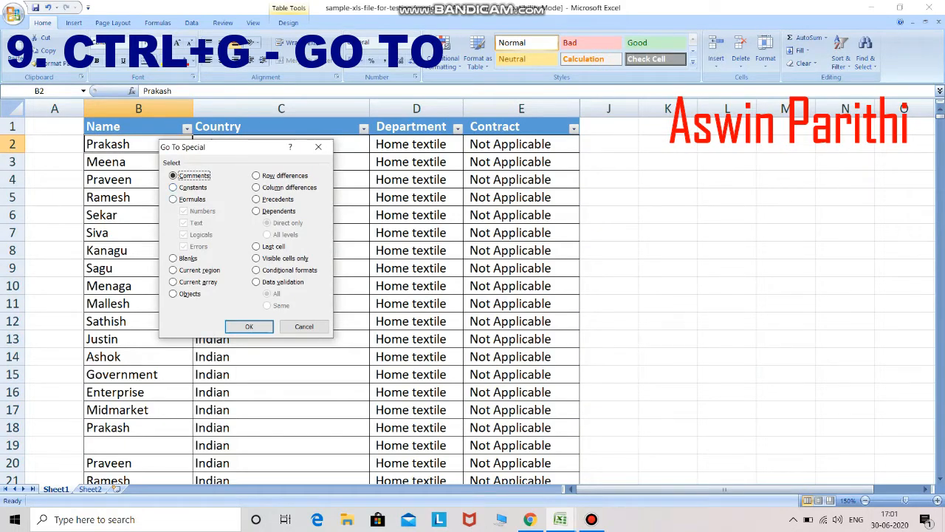
click(173, 199)
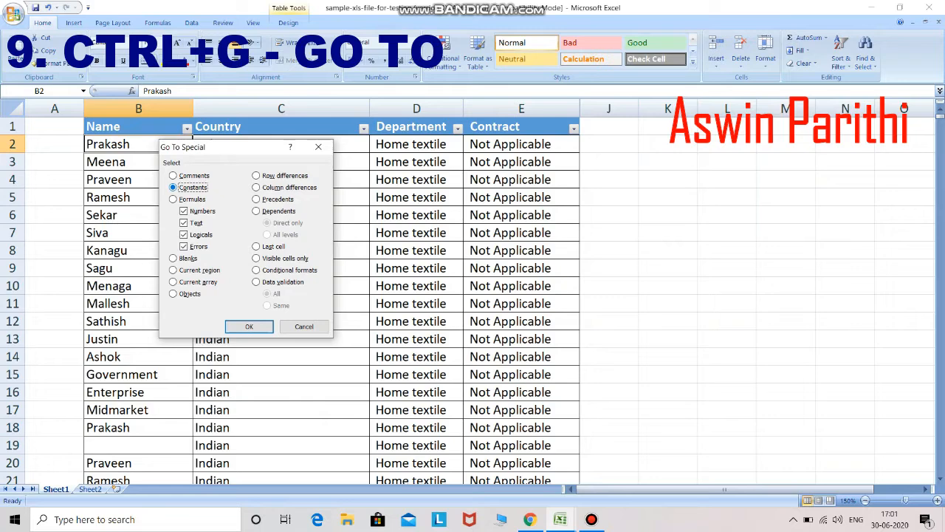
key(Up)
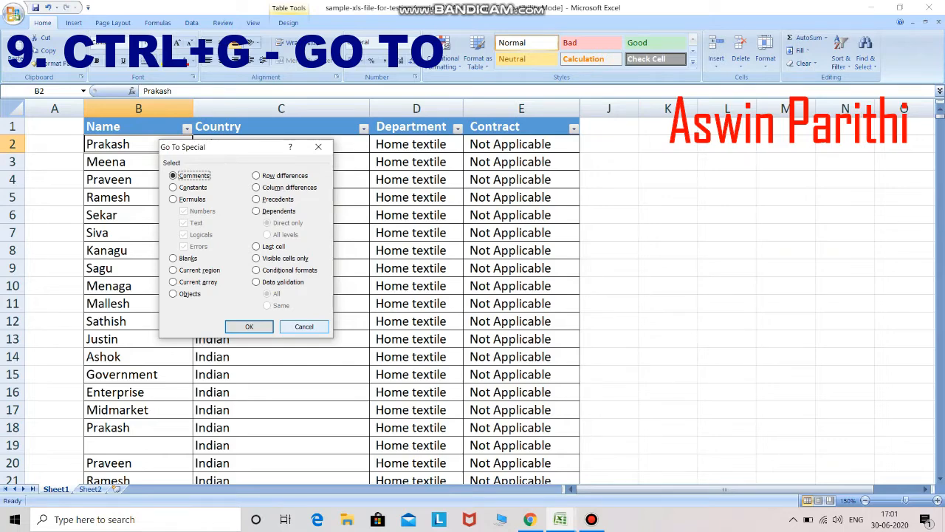
key(Escape)
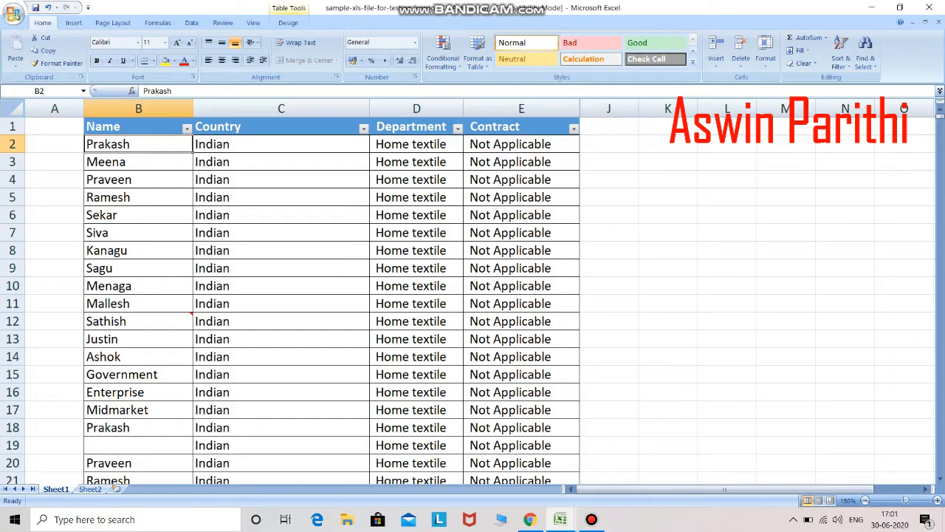
click(281, 197)
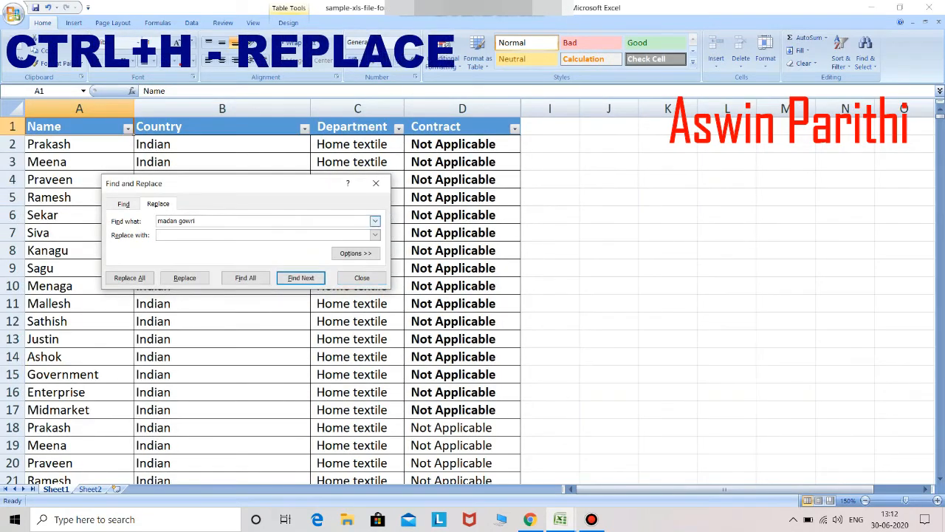
Step: Replace the searched name with MG SQUAD, one match first and then all the rest
key(Tab)
text(MG SQUAD)
key(Return)
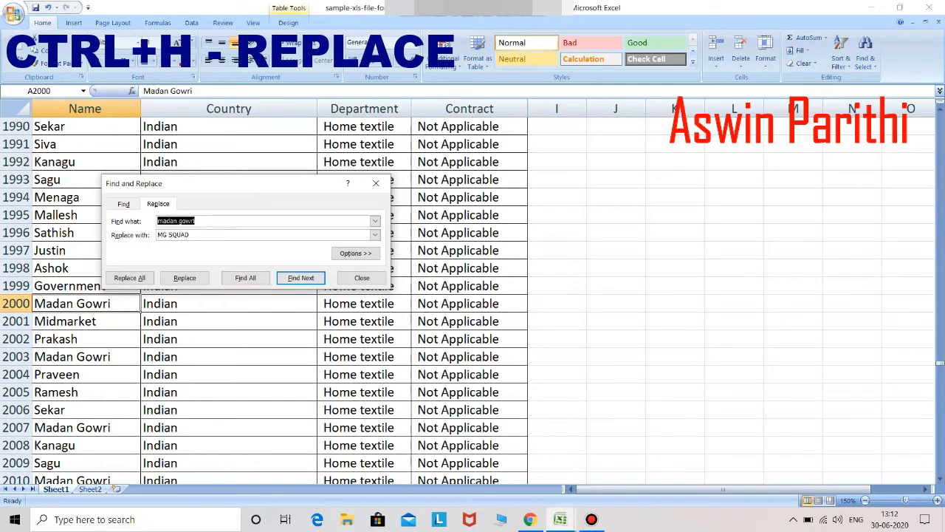
click(185, 278)
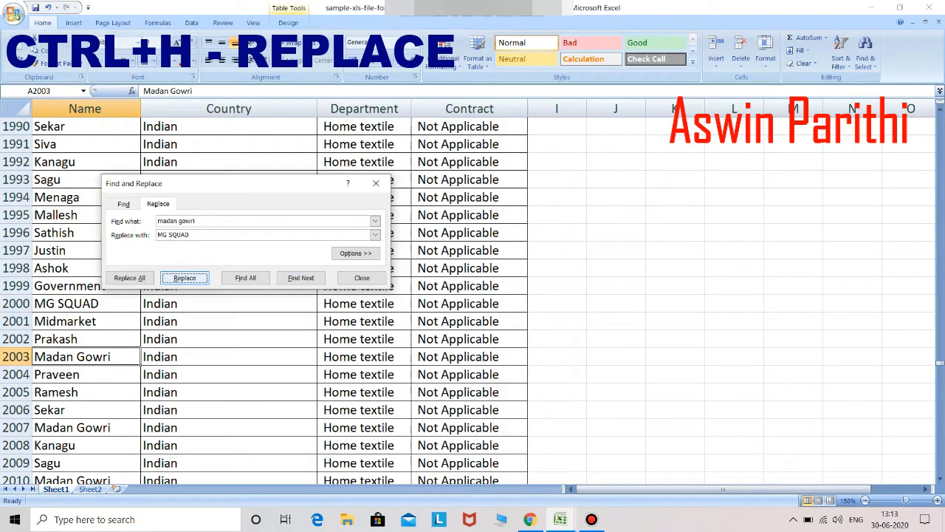
click(130, 277)
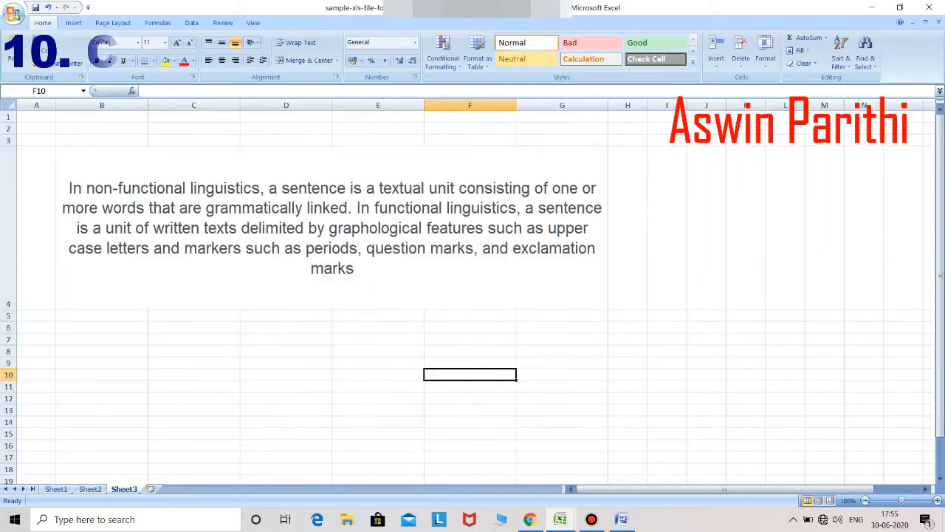
click(37, 315)
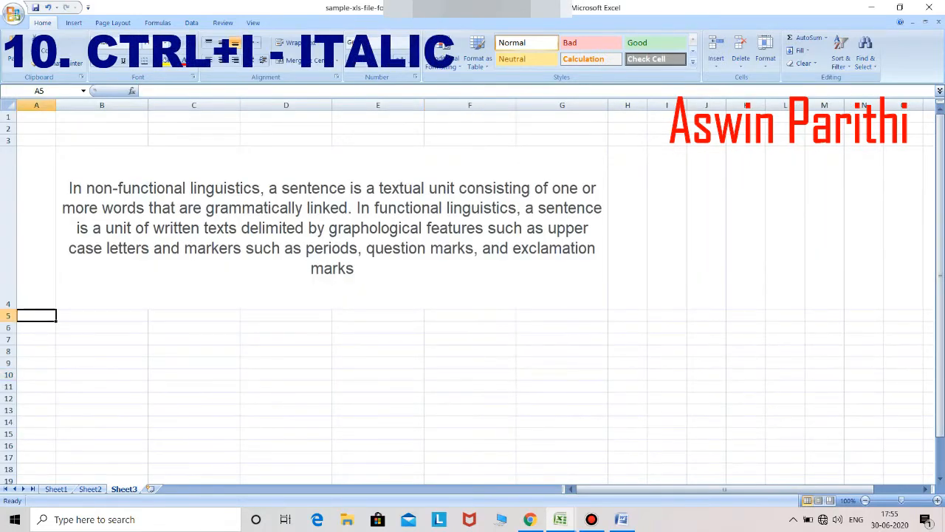
Step: Italicise 'a sentence is a textual unit consisting of one' in the B4 paragraph
double_click(311, 198)
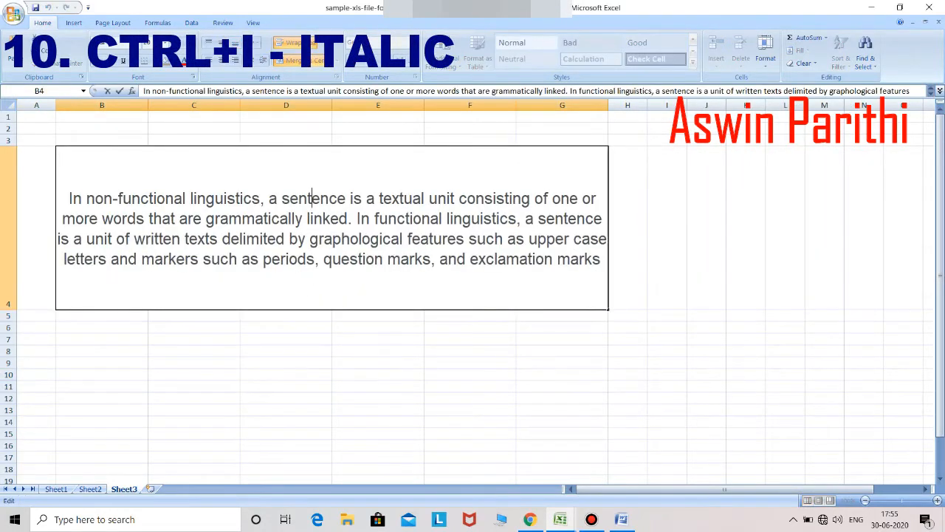
click(270, 197)
key(shift+Right)
key(shift+Right)
key(shift+Right)
key(shift+Right)
key(shift+Right)
key(shift+Right)
key(shift+Right)
key(shift+Right)
key(shift+Right)
key(shift+Right)
key(shift+Right)
key(shift+Right)
key(shift+Right)
key(shift+Right)
key(shift+Right)
key(shift+Right)
key(shift+Right)
key(shift+Right)
key(shift+Right)
key(shift+Right)
key(shift+Right)
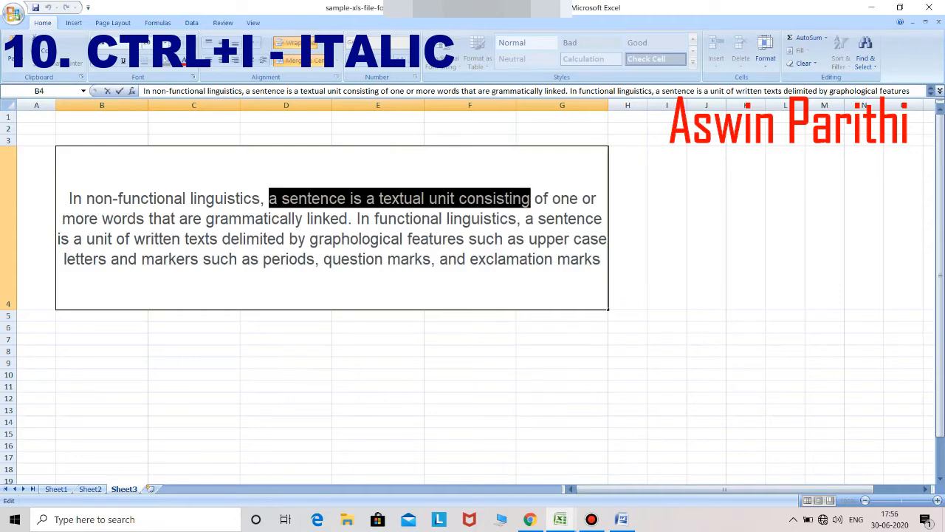
key(shift+Right)
key(shift+Right)
key(shift+Right)
key(shift+Right)
key(shift+Right)
key(shift+Right)
key(shift+Right)
key(ctrl+i)
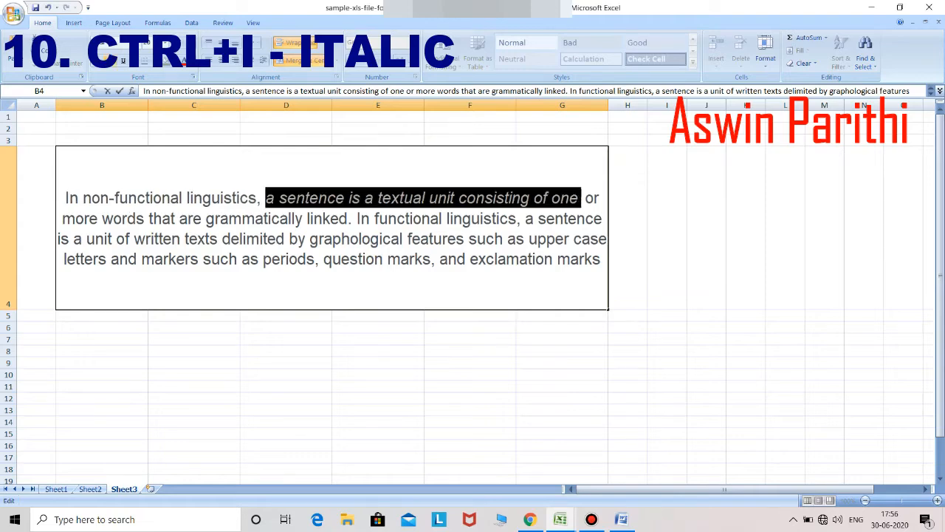
key(Return)
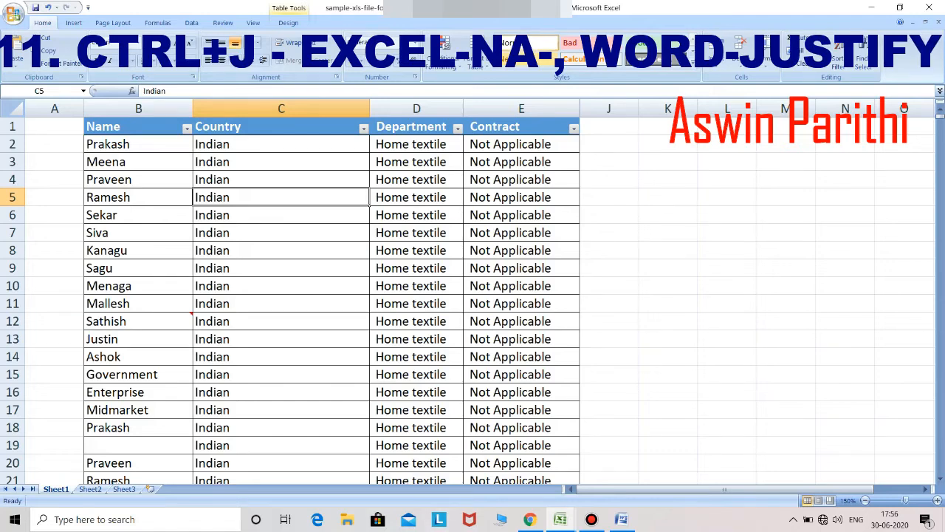
Step: Test justifying in Excel, then put the cursor at the start of the Word paragraph
key(Right)
key(Right)
key(Right)
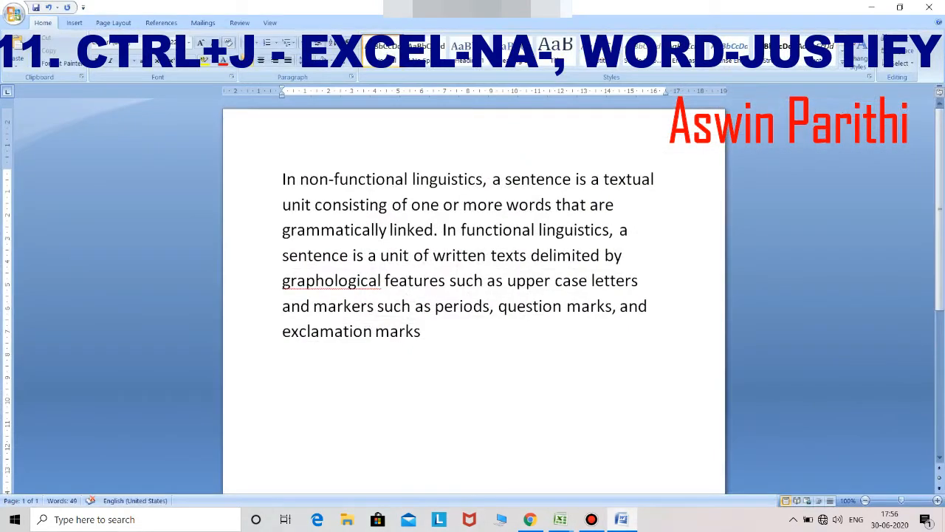
click(415, 230)
click(283, 180)
Step: Fully justify the linguistics paragraph in Word with Ctrl+J
click(446, 255)
key(ctrl+j)
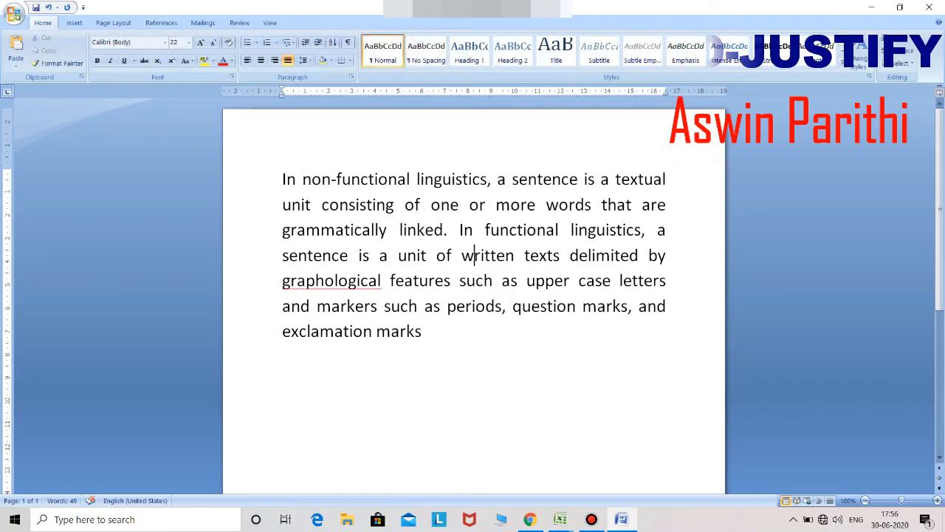
click(407, 331)
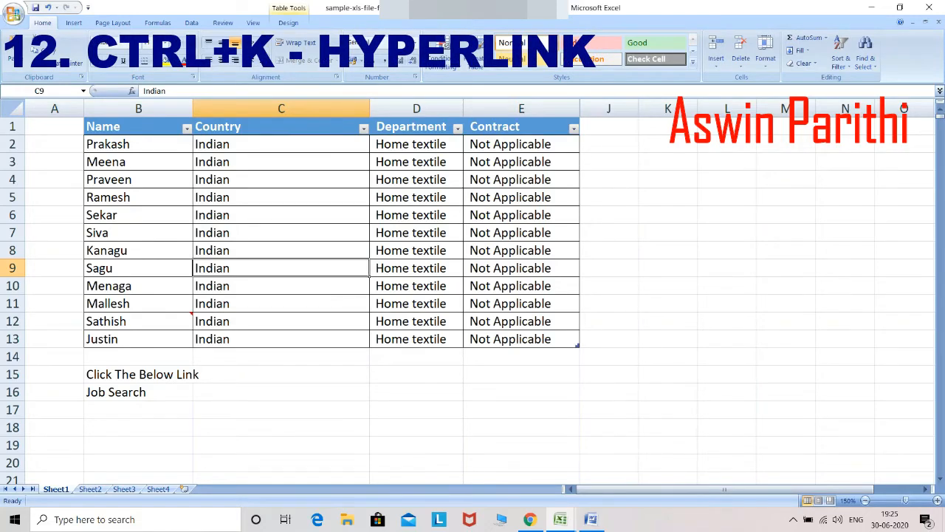
Step: Bold the Click The Below Link and Job Search cells
click(55, 303)
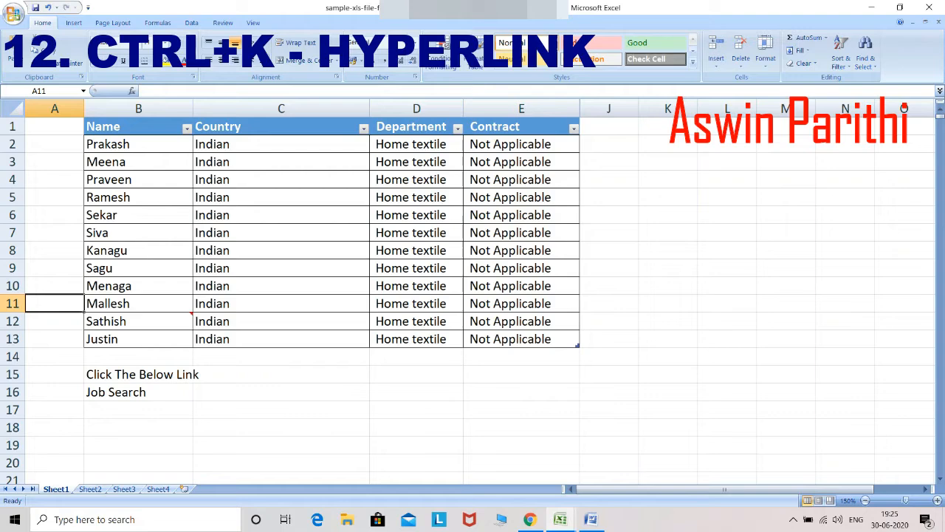
click(251, 374)
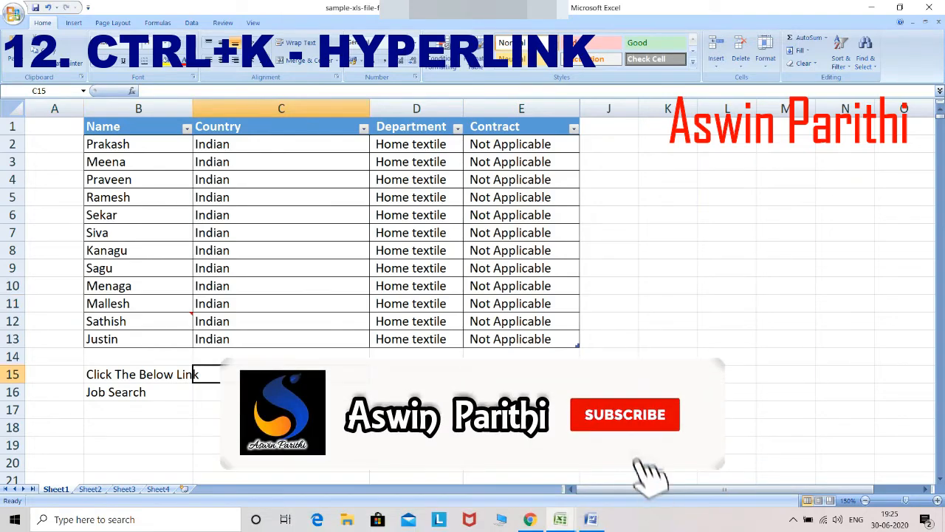
click(139, 374)
key(shift+Down)
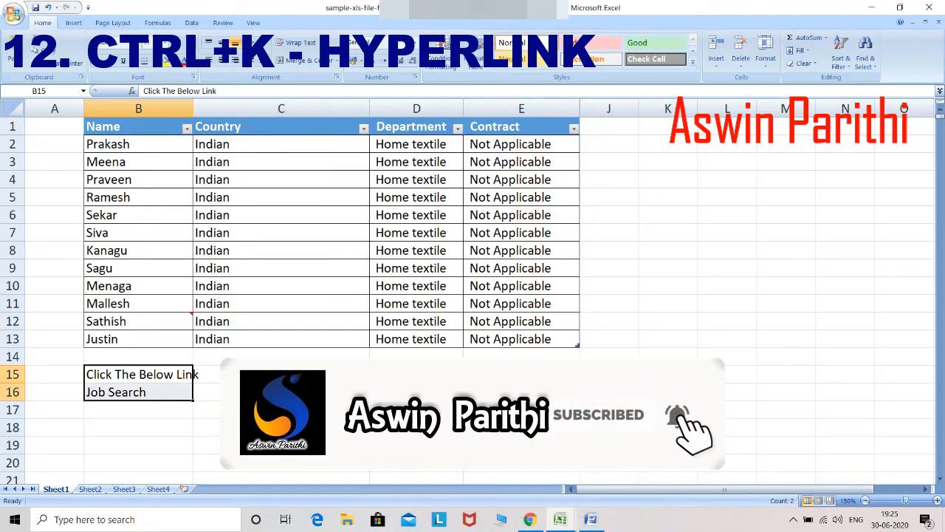
key(ctrl+b)
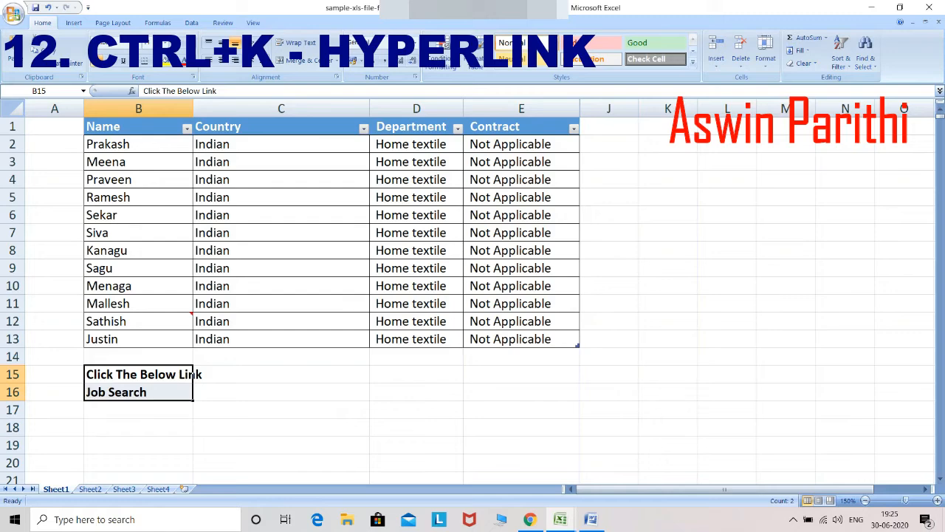
Step: Start an Insert Hyperlink for the Job Search cell
click(138, 410)
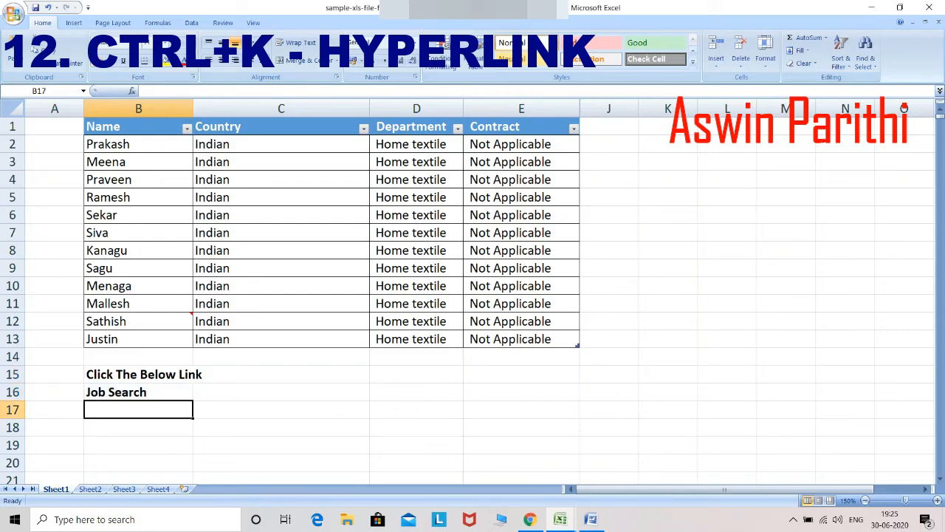
click(139, 392)
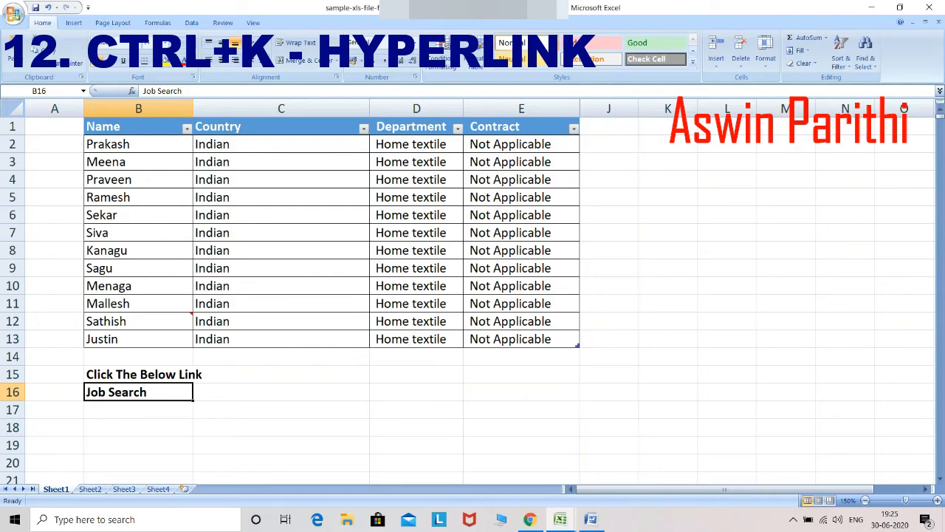
key(ctrl+k)
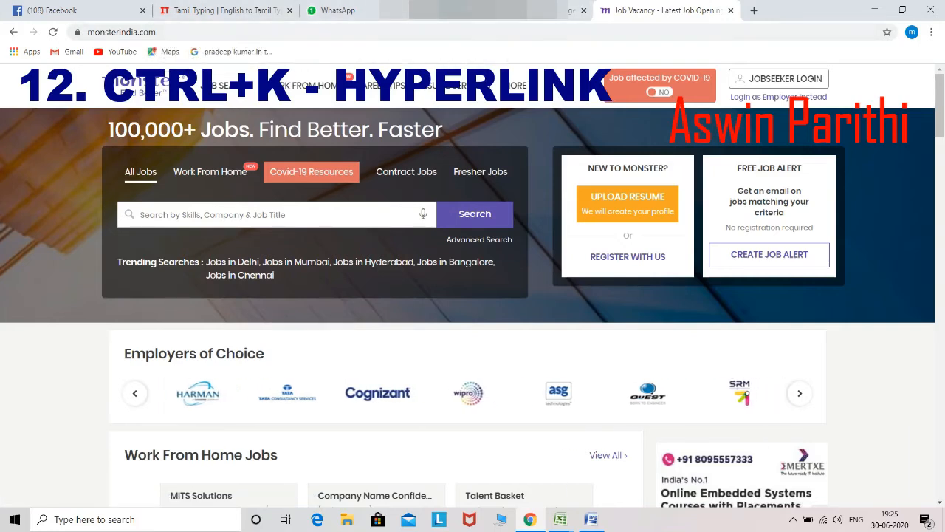
Step: Select the monsterindia.com URL in Chrome's address bar to copy it
click(127, 32)
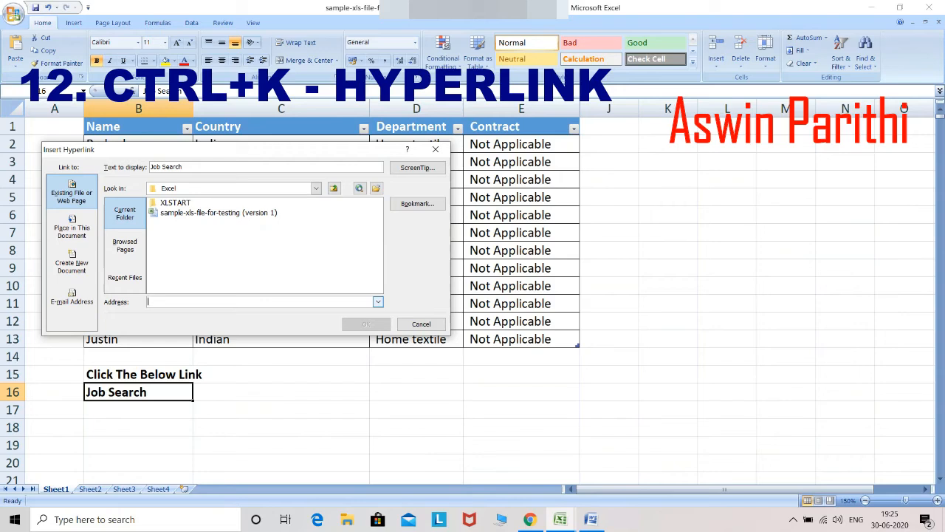
Step: Link Job Search to the pasted monsterindia.com address and follow the link to the site
text(https://www.monsterindia.com/)
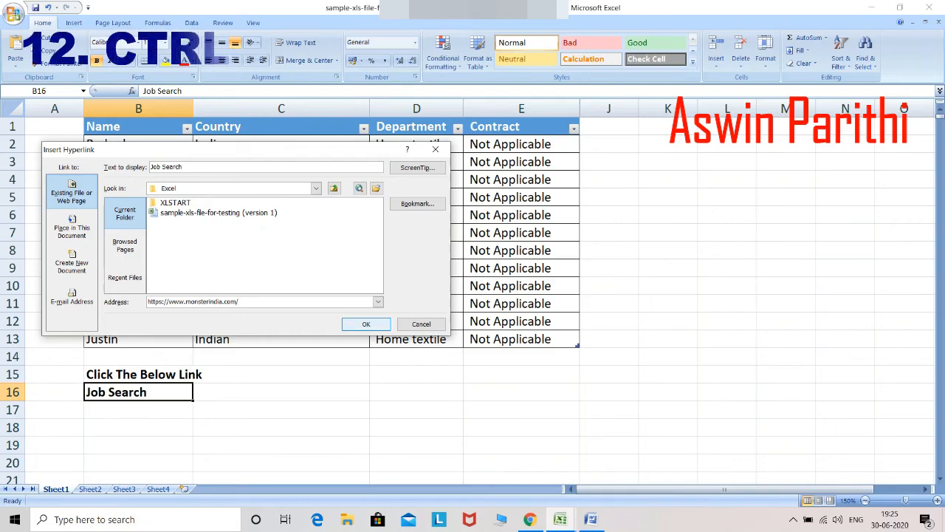
click(367, 324)
click(281, 445)
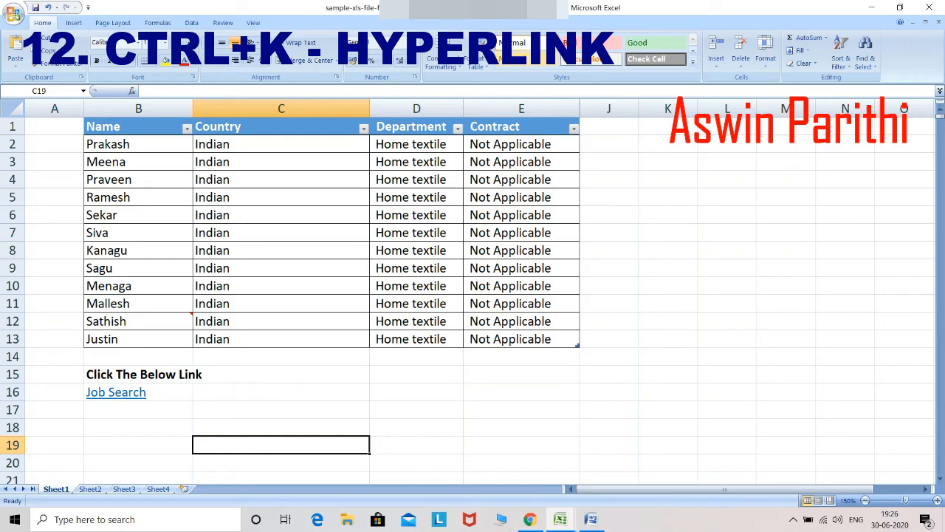
click(136, 391)
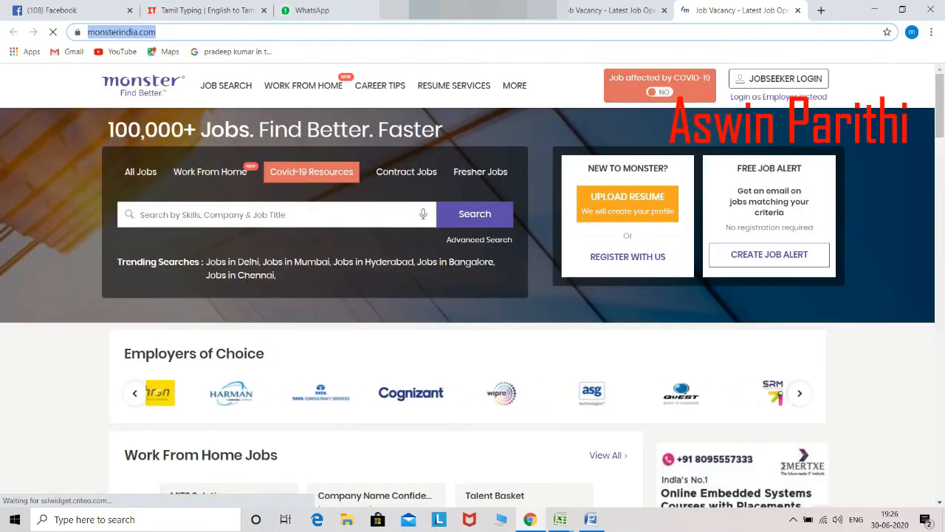
mouse_move(514, 86)
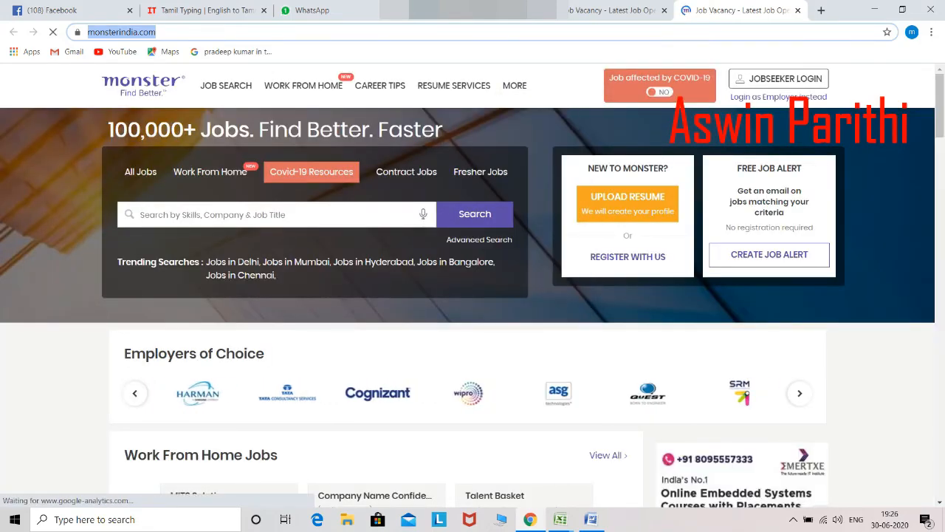